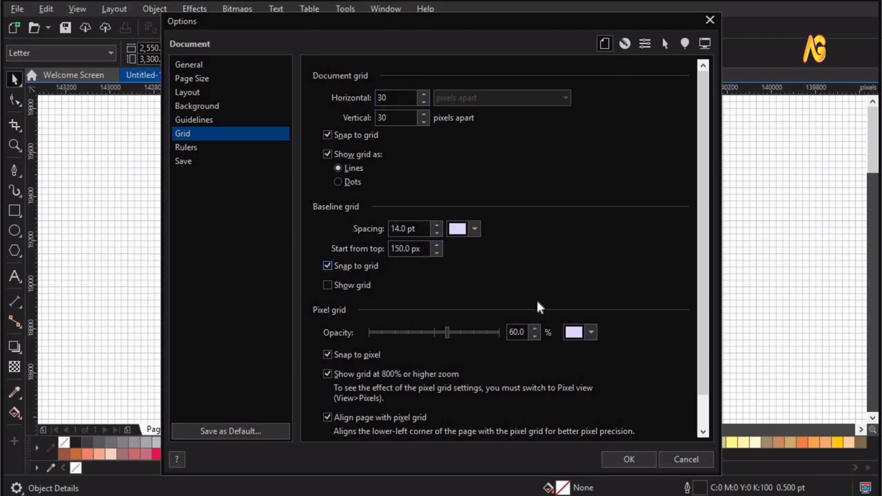
# Review the remaining grid options and apply the document's grid settings.
pyautogui.scroll(-1, 537, 301)
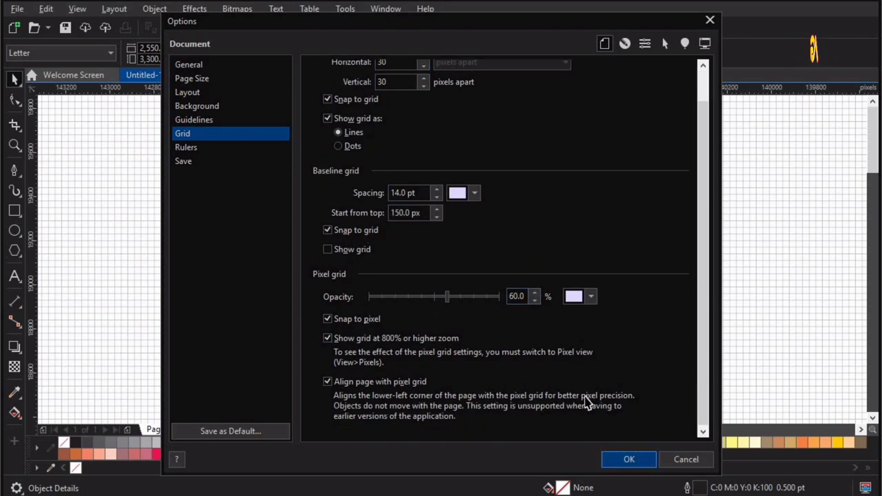
pyautogui.click(629, 459)
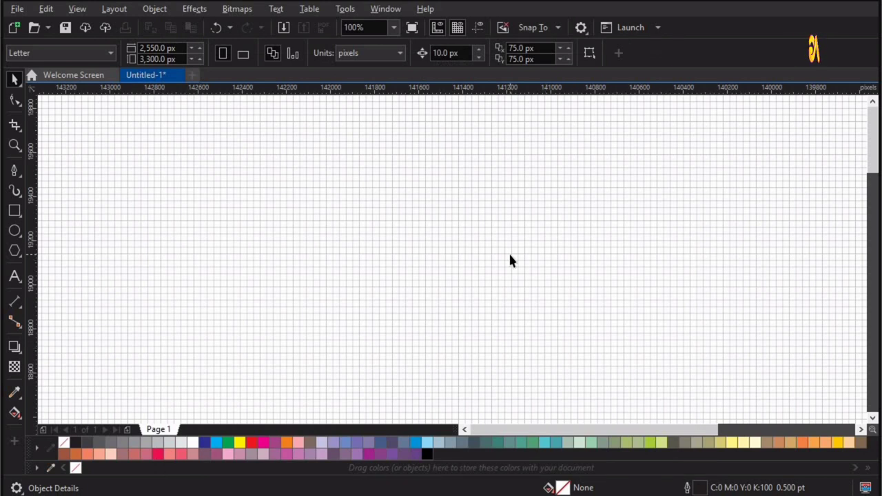
# Draw a closed diamond about 600 × 480 px with the Pen tool, snapping its four corners to the grid.
pyautogui.click(13, 145)
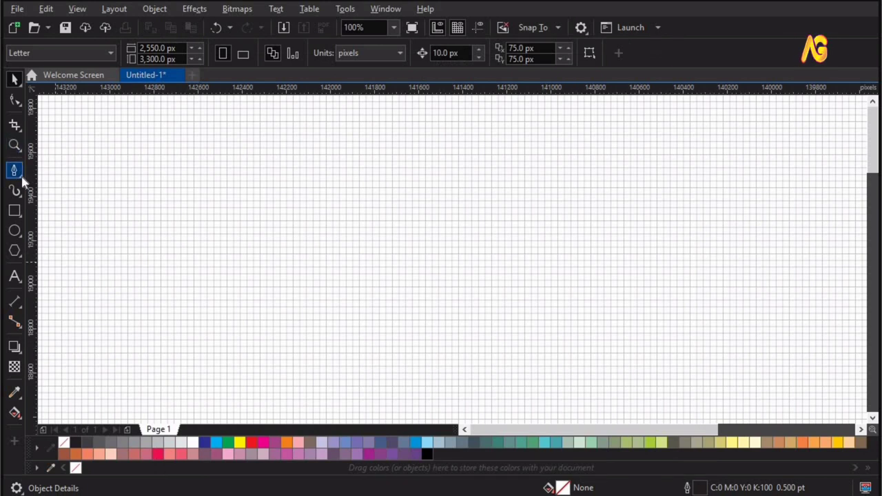
pyautogui.click(21, 173)
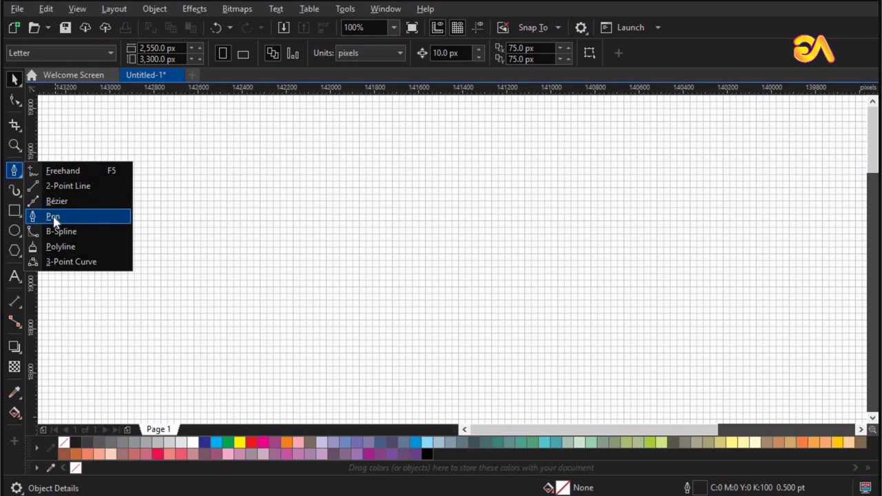
pyautogui.click(53, 218)
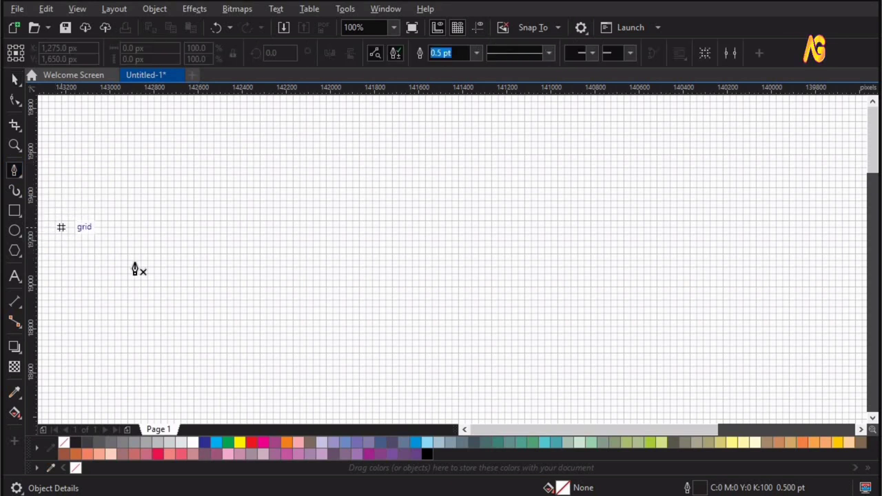
pyautogui.click(562, 296)
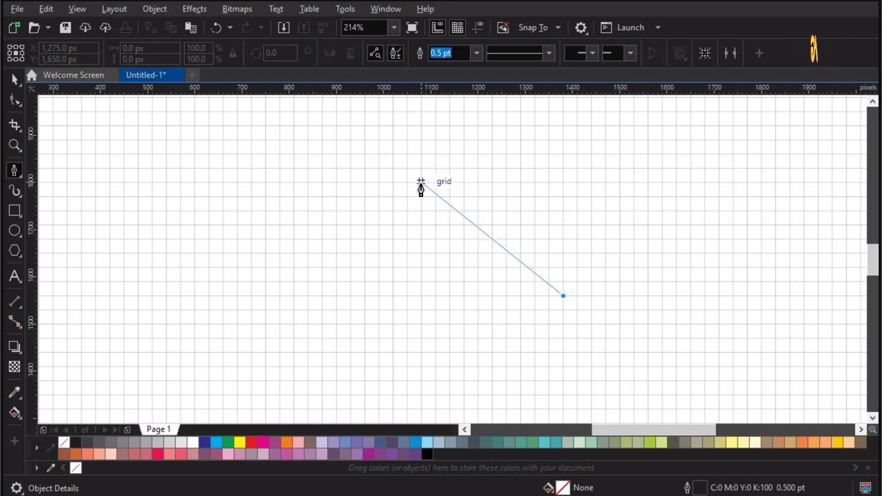
pyautogui.click(420, 182)
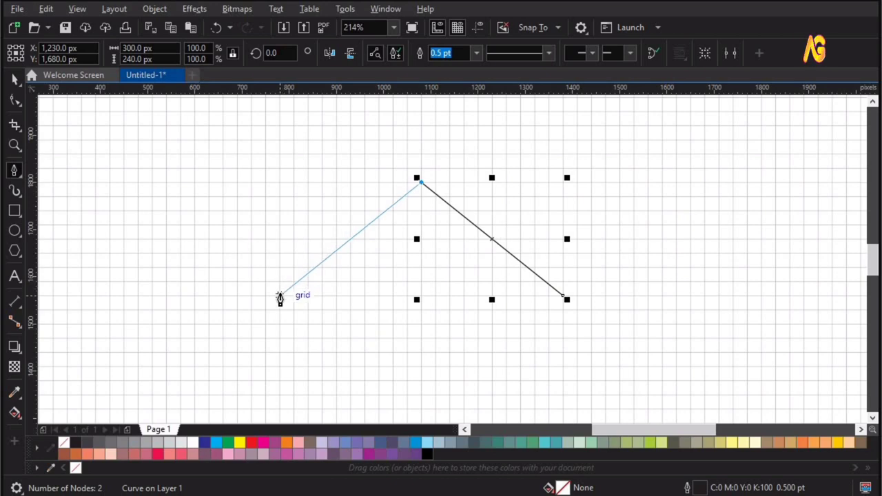
pyautogui.click(297, 318)
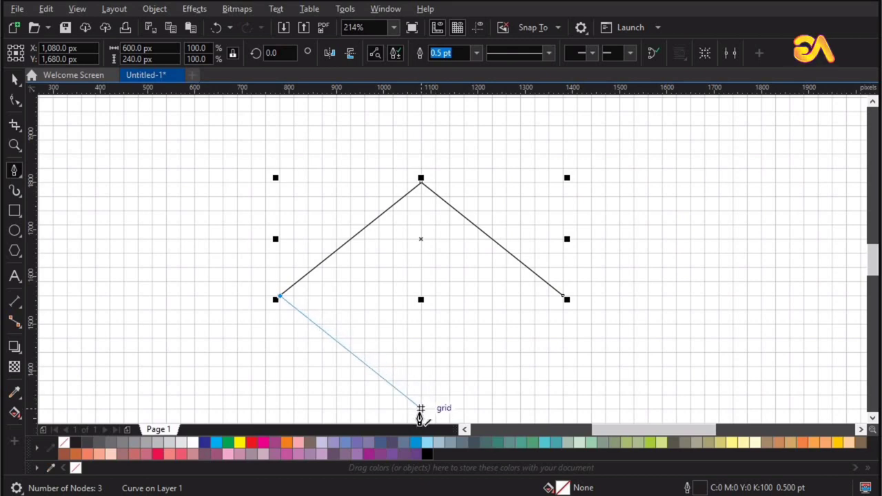
pyautogui.click(420, 410)
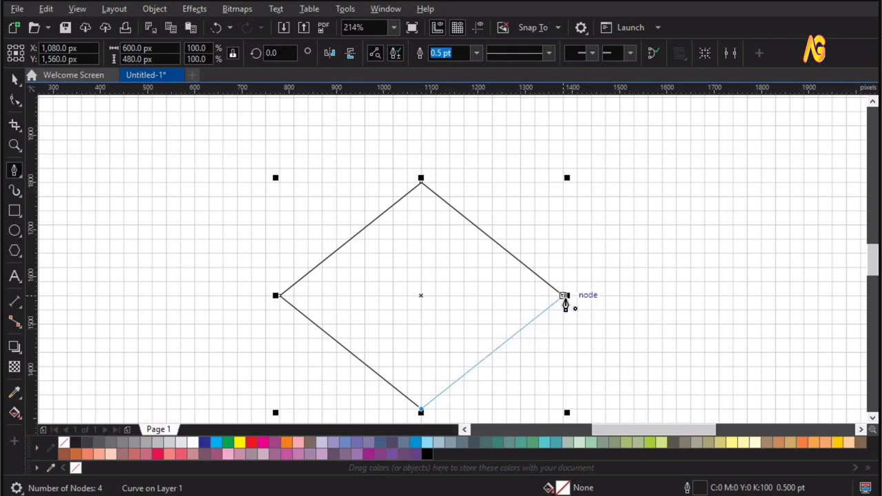
pyautogui.click(564, 296)
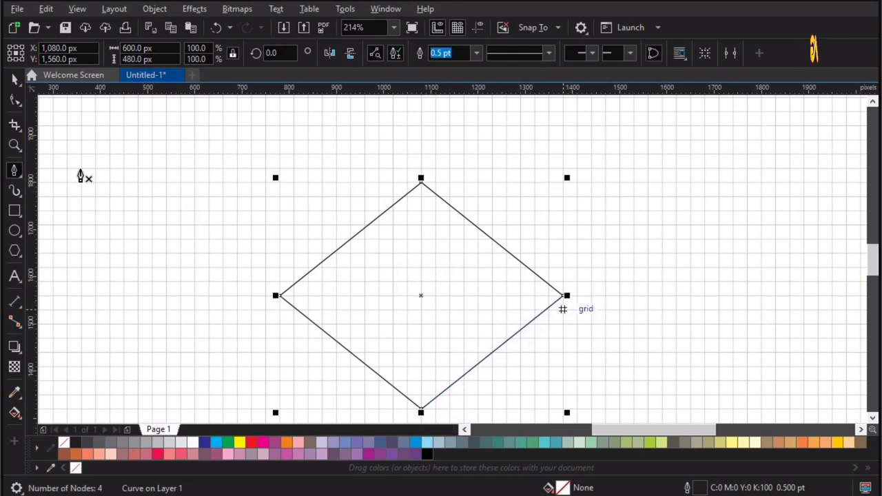
pyautogui.click(15, 80)
pyautogui.press('space')
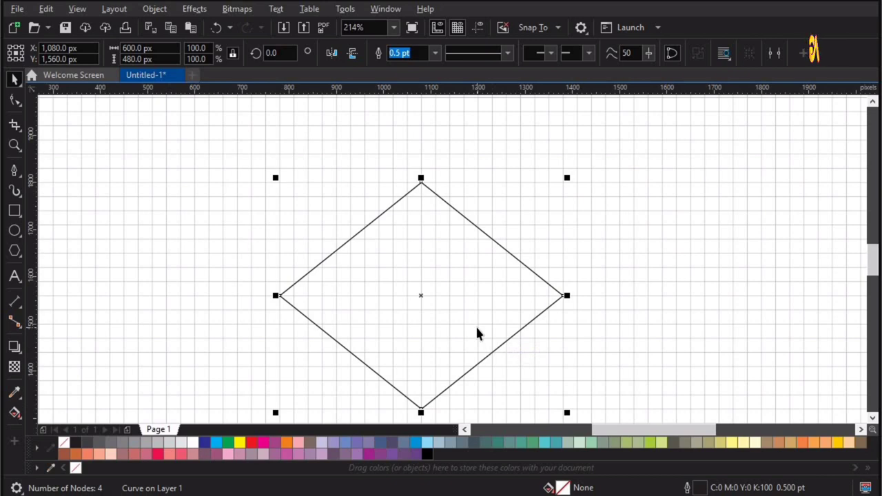
pyautogui.scroll(1, 476, 328)
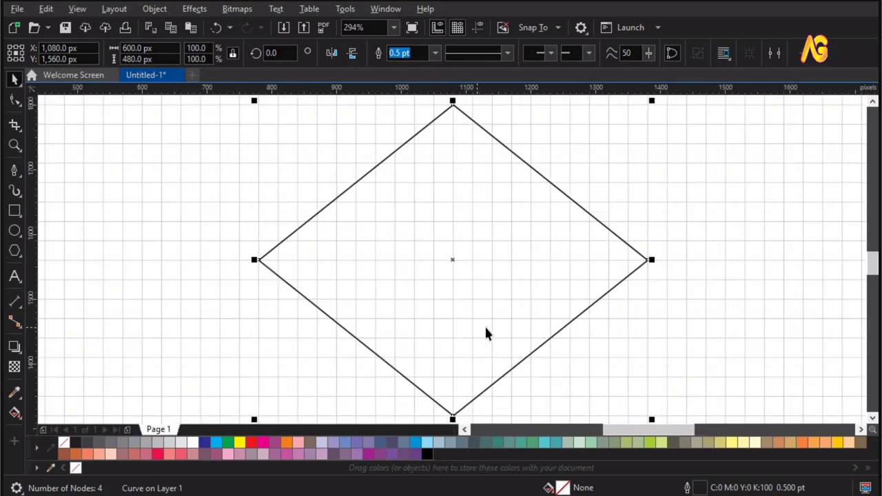
pyautogui.scroll(-7, 717, 258)
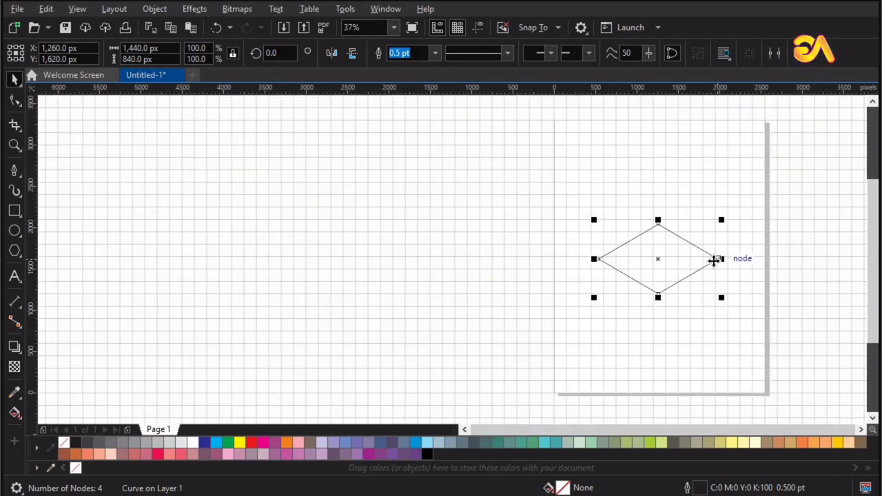
pyautogui.scroll(5, 715, 259)
pyautogui.click(659, 273)
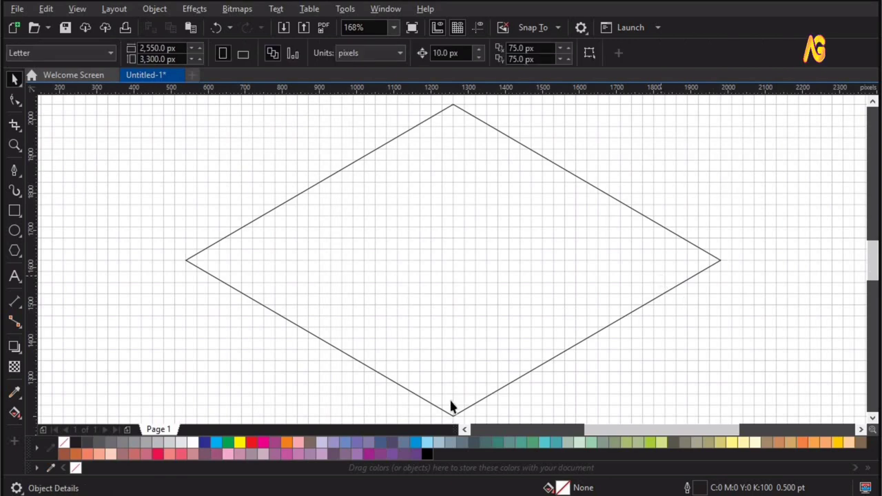
# Draw a vertical line about 720 px long straight down from the diamond's lowest corner with the Freehand tool.
pyautogui.scroll(-5, 506, 358)
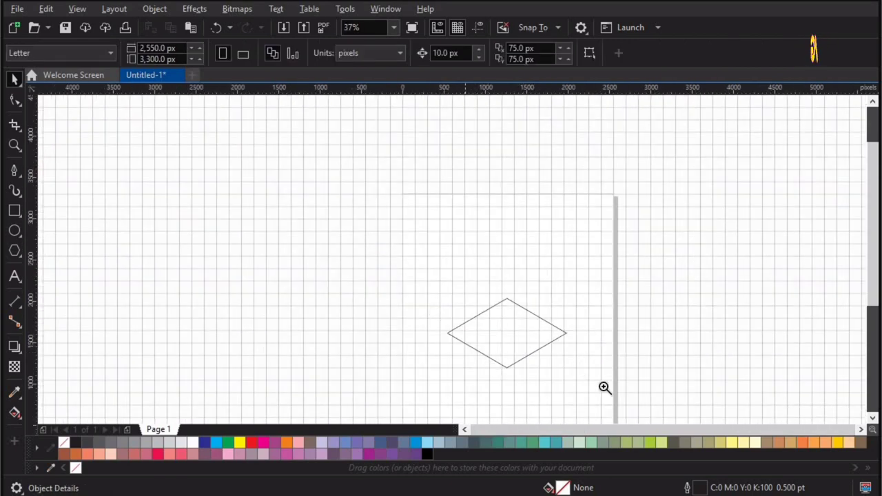
pyautogui.press('z')
pyautogui.moveTo(688, 428); pyautogui.dragTo(688, 429)
pyautogui.moveTo(277, 192); pyautogui.dragTo(605, 424)
pyautogui.press('space')
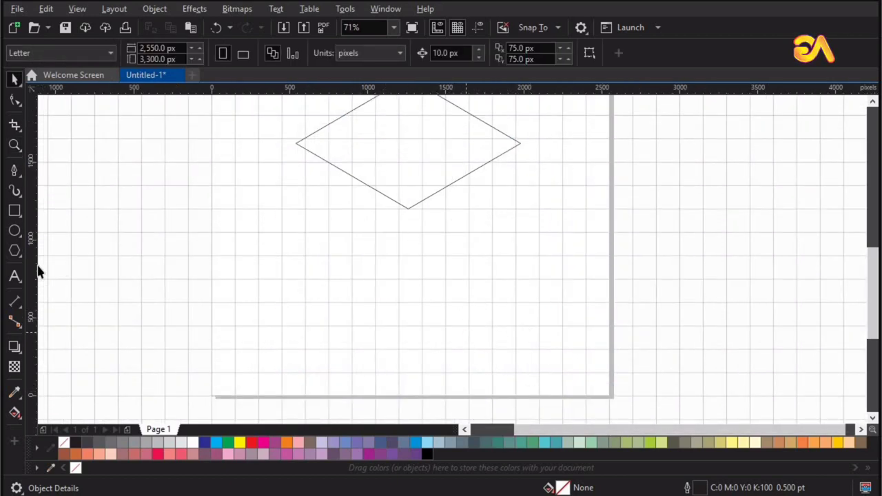
pyautogui.click(15, 172)
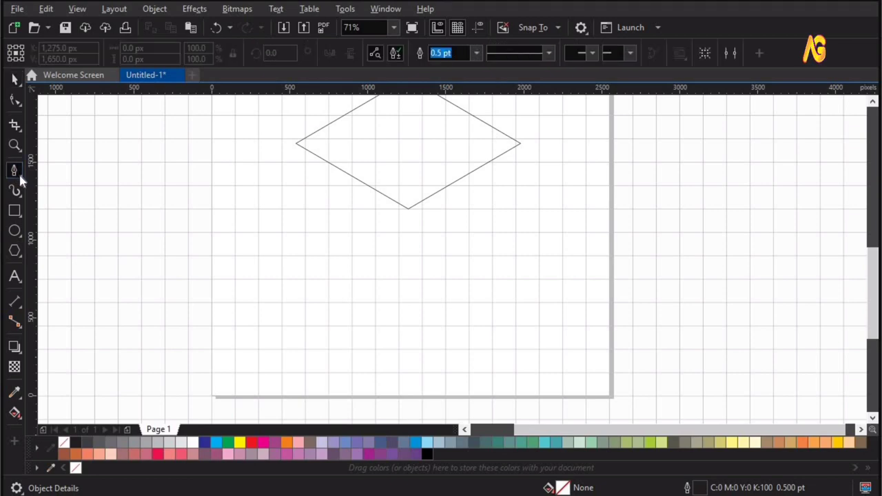
pyautogui.click(18, 173)
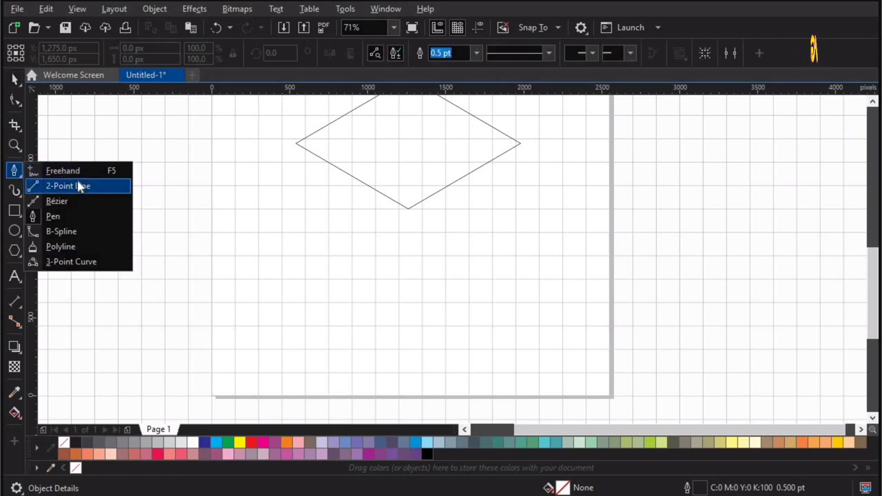
pyautogui.click(62, 172)
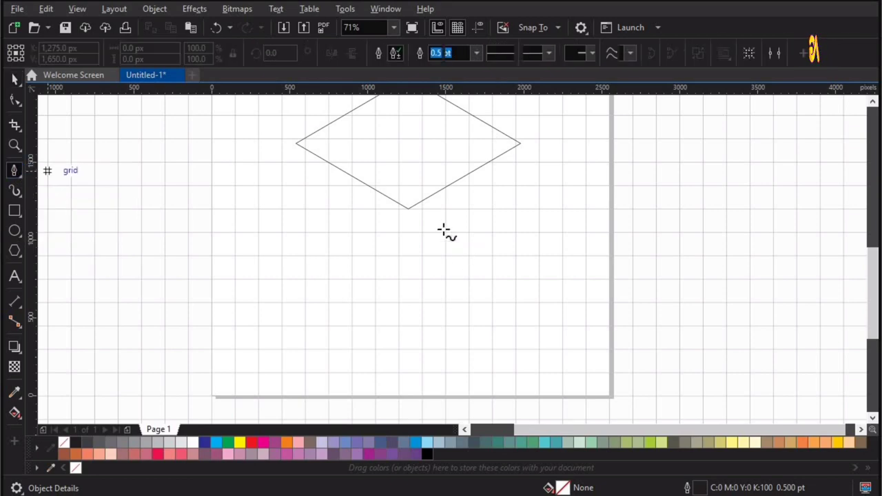
pyautogui.click(406, 255)
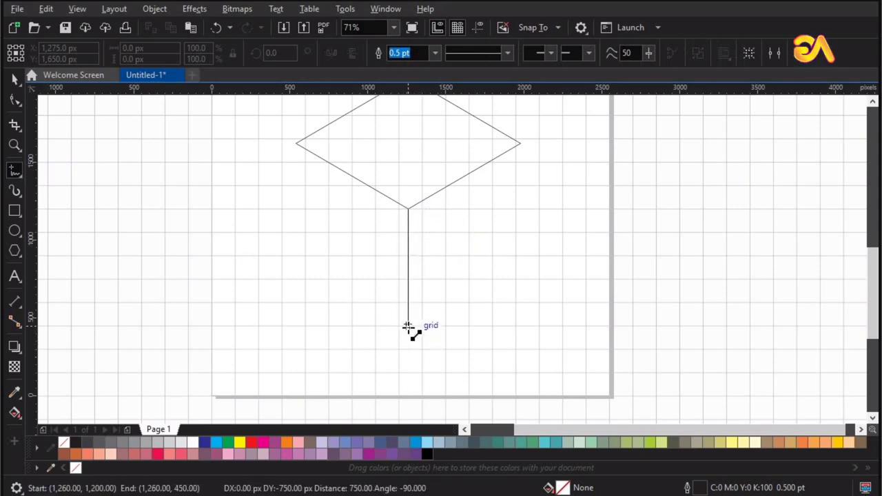
pyautogui.click(408, 350)
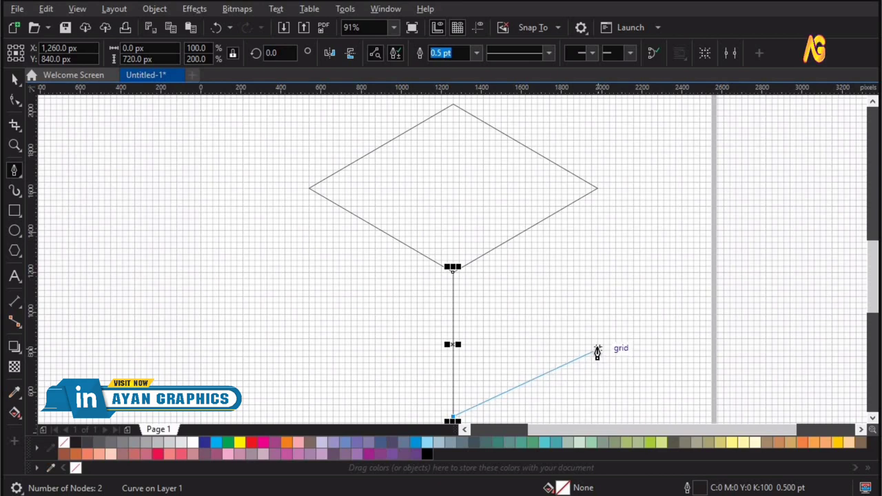
# Extend the vertical line into a closed four-sided right face about 720 × 1,140 px, joined to the diamond's right corner.
pyautogui.click(596, 344)
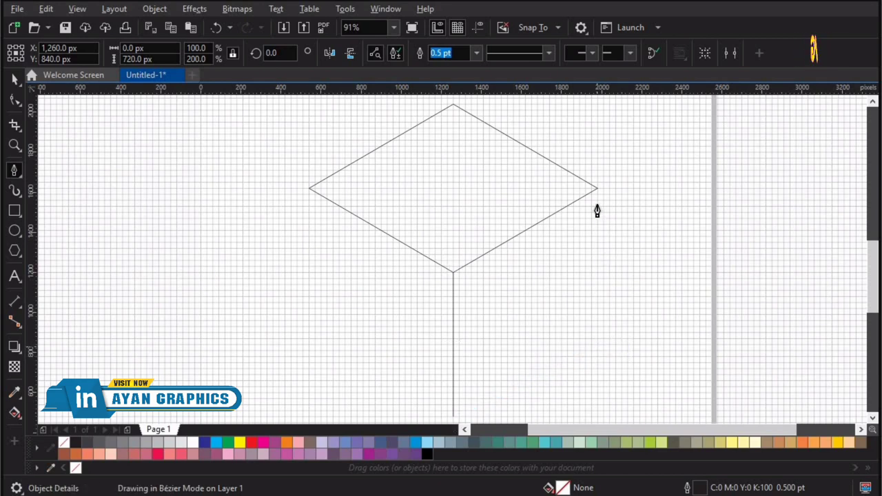
pyautogui.click(596, 188)
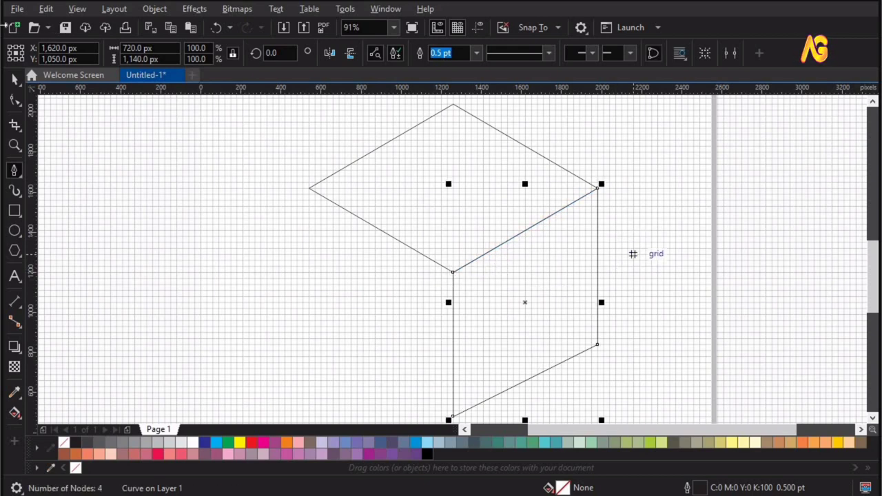
pyautogui.click(15, 79)
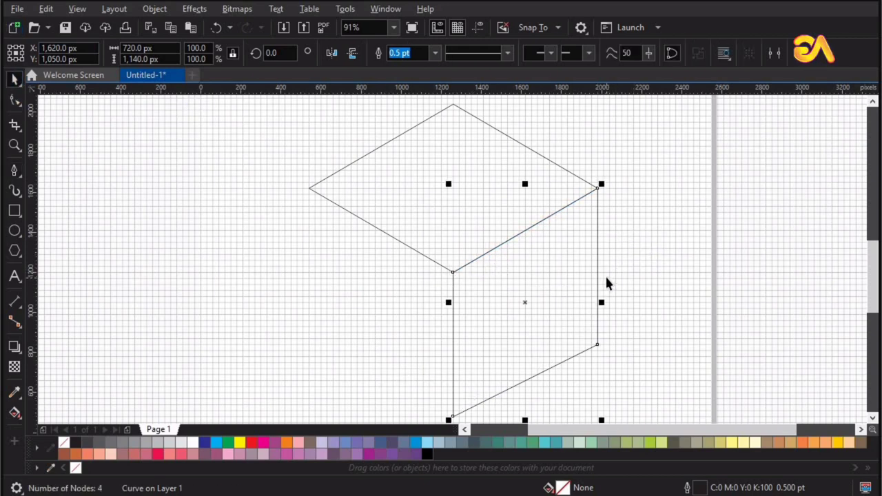
# Copy the right face of the cube and paste the duplicate in place.
pyautogui.scroll(-2, 607, 284)
pyautogui.click(587, 183)
pyautogui.rightClick(587, 183)
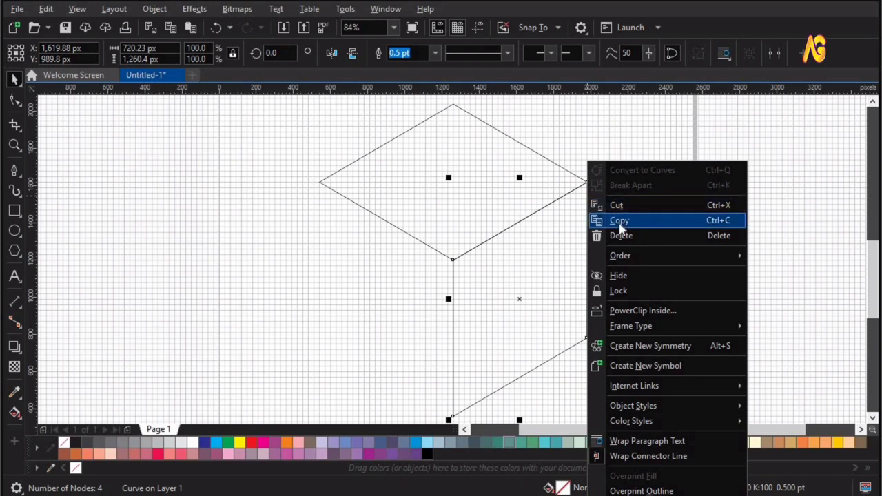
pyautogui.press('Return')
pyautogui.rightClick(631, 181)
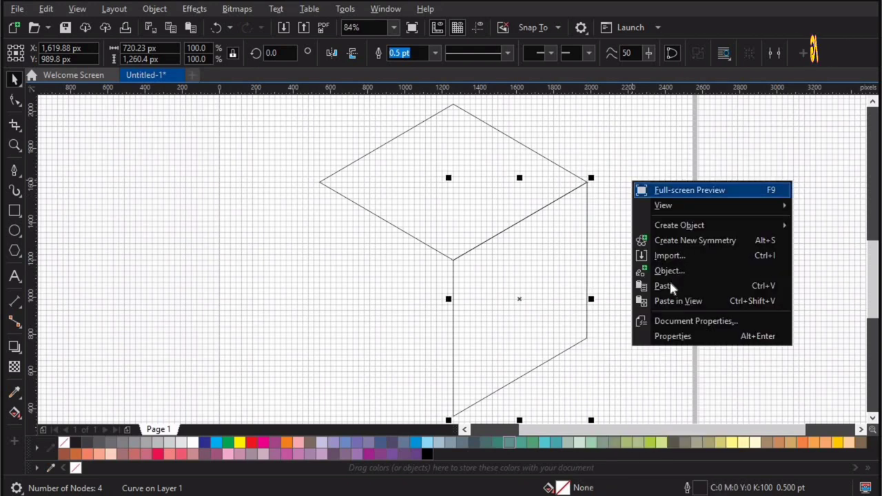
pyautogui.click(669, 290)
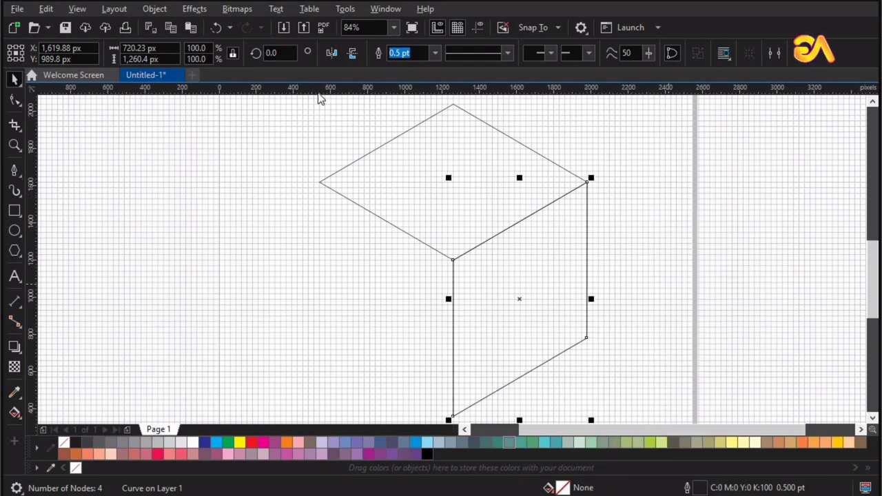
# Mirror the pasted face vertically and move it to the left side, aligning its upper corner with the diamond's left corner.
pyautogui.click(352, 54)
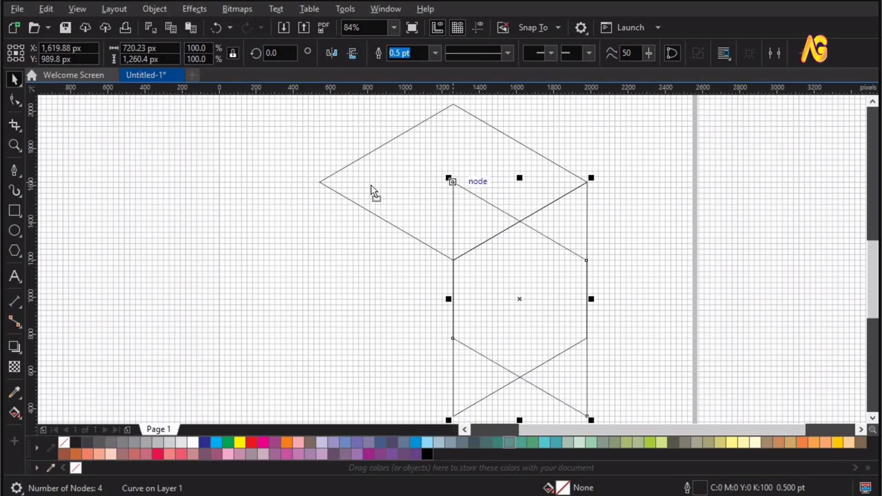
pyautogui.moveTo(421, 186); pyautogui.dragTo(413, 261)
pyautogui.press('z')
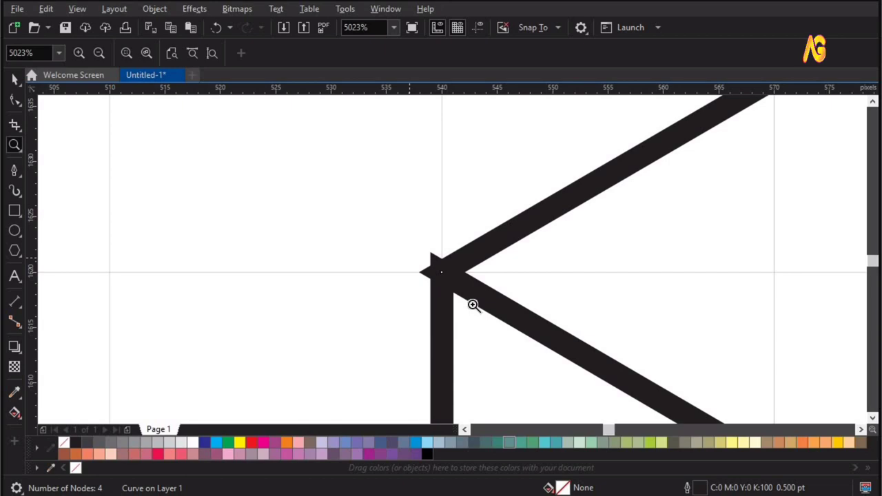
pyautogui.press('F4')
pyautogui.press('space')
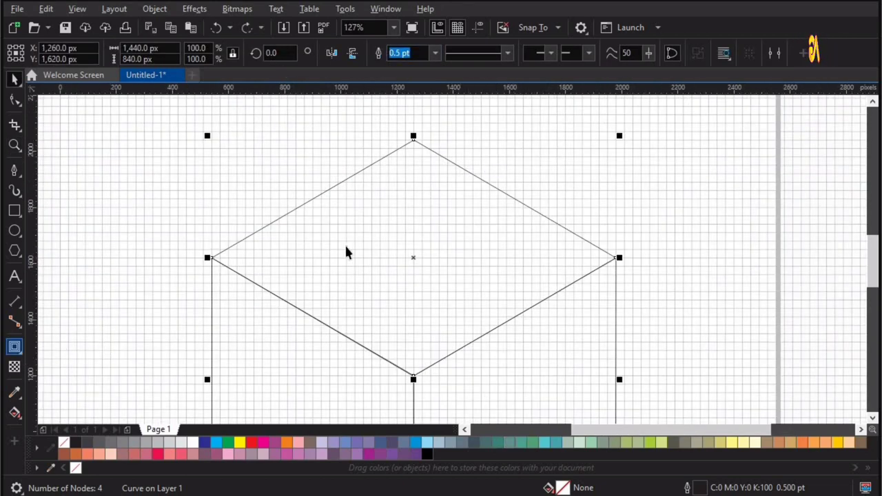
# Try moving the top diamond up off the cube faces, and undo the move.
pyautogui.moveTo(421, 246); pyautogui.dragTo(432, 213)
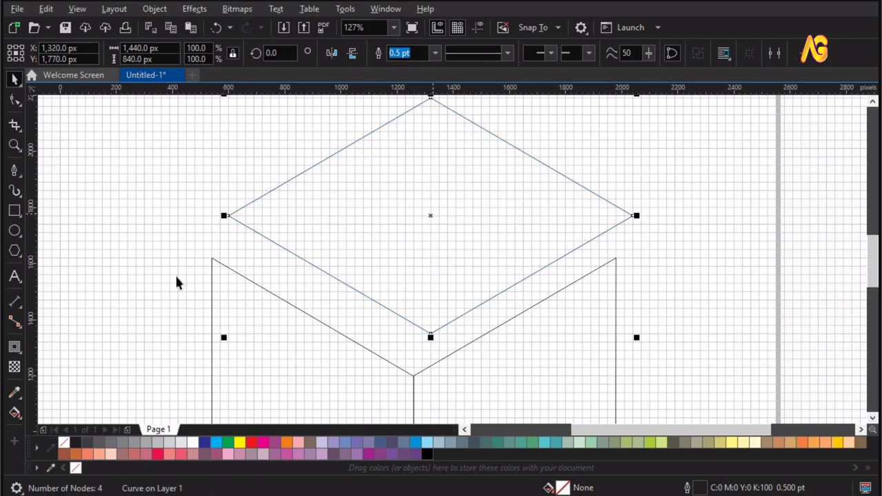
pyautogui.hotkey('ctrl', 'z')
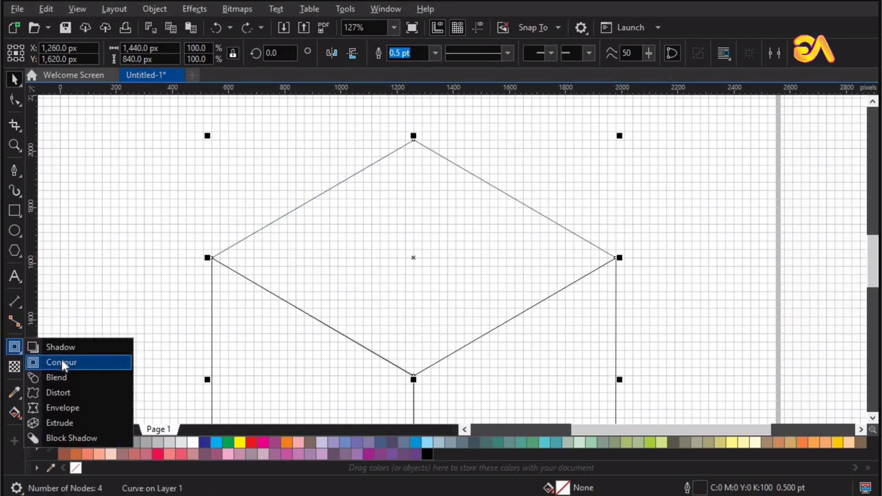
# Add a one-step inside contour to the top diamond with an offset of about 54 px.
pyautogui.click(63, 362)
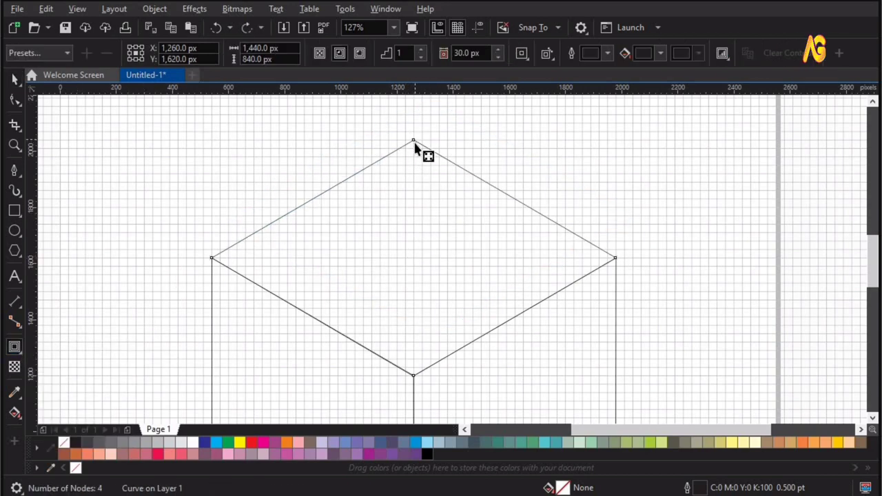
pyautogui.moveTo(414, 142)
pyautogui.mouseDown()
pyautogui.moveTo(421, 171)
pyautogui.moveTo(413, 157)
pyautogui.mouseUp()
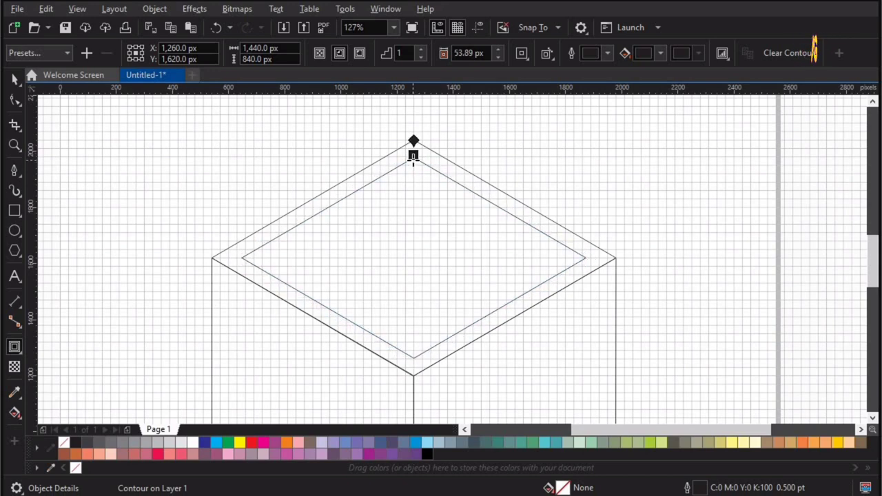
pyautogui.press('space')
# Break the contour apart from the top diamond, try moving the inner diamond on its own, and undo that move.
pyautogui.scroll(-1, 398, 208)
pyautogui.scroll(1, 405, 191)
pyautogui.rightClick(407, 195)
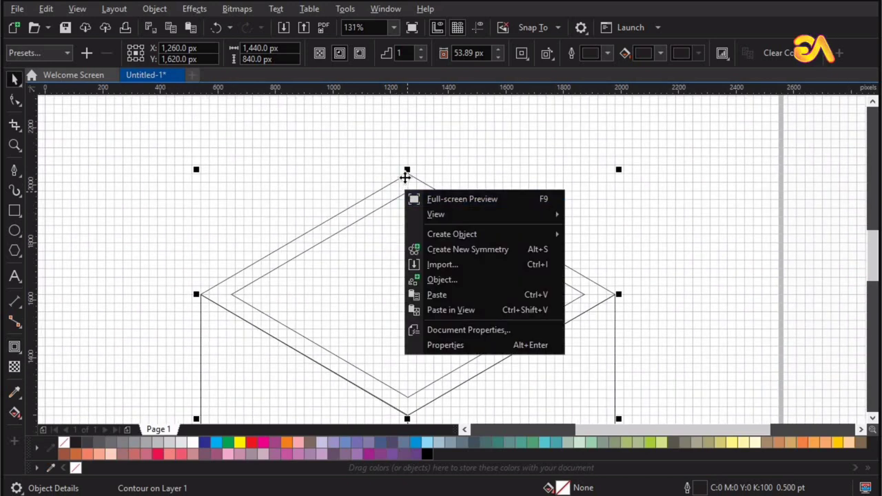
pyautogui.press('Escape')
pyautogui.click(408, 192)
pyautogui.rightClick(409, 193)
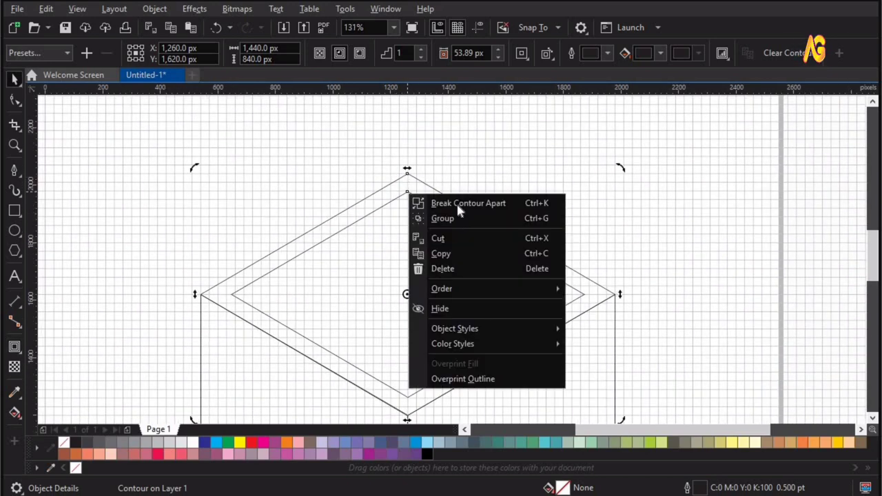
pyautogui.press('Escape')
pyautogui.click(467, 165)
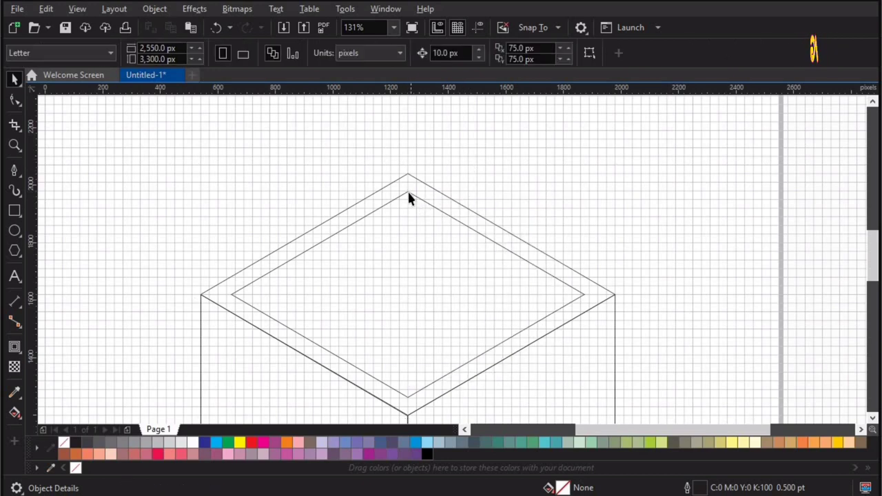
pyautogui.moveTo(407, 190); pyautogui.dragTo(335, 184)
pyautogui.hotkey('ctrl', 'z')
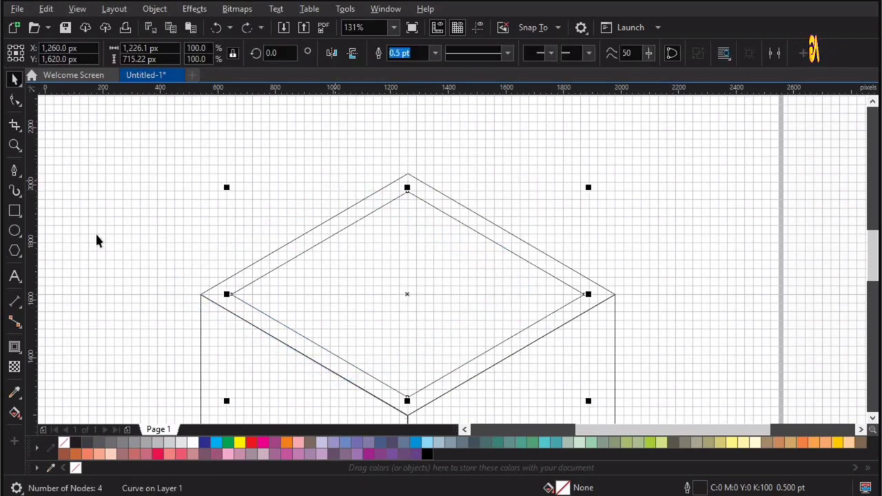
# Draw a vertical line about 58 px long with the Pen tool, running down from the inner diamond's top corner.
pyautogui.click(22, 181)
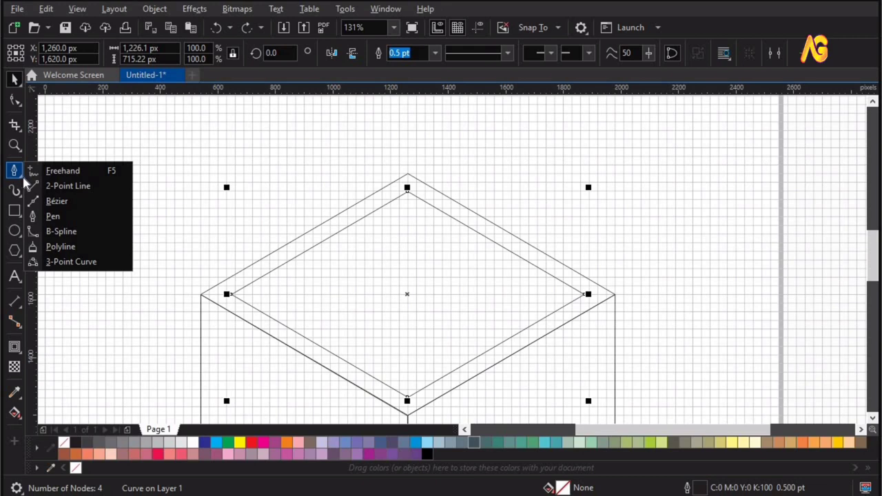
pyautogui.click(53, 215)
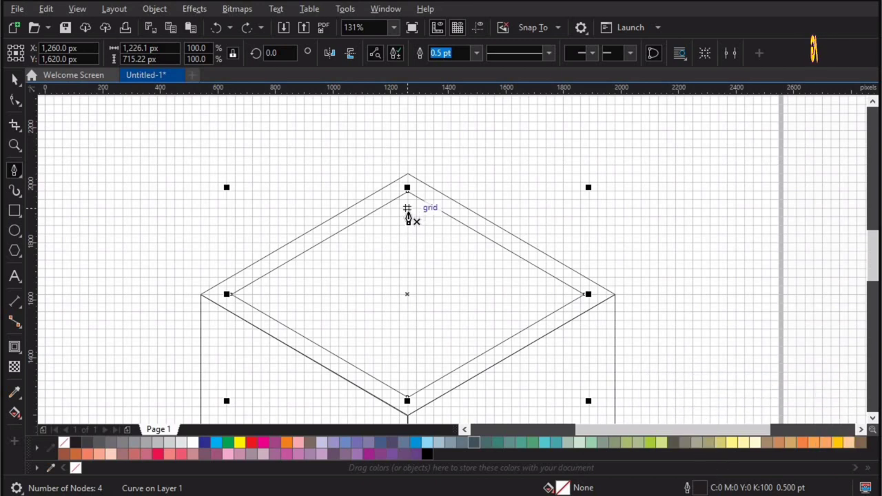
pyautogui.click(407, 207)
pyautogui.doubleClick(407, 191)
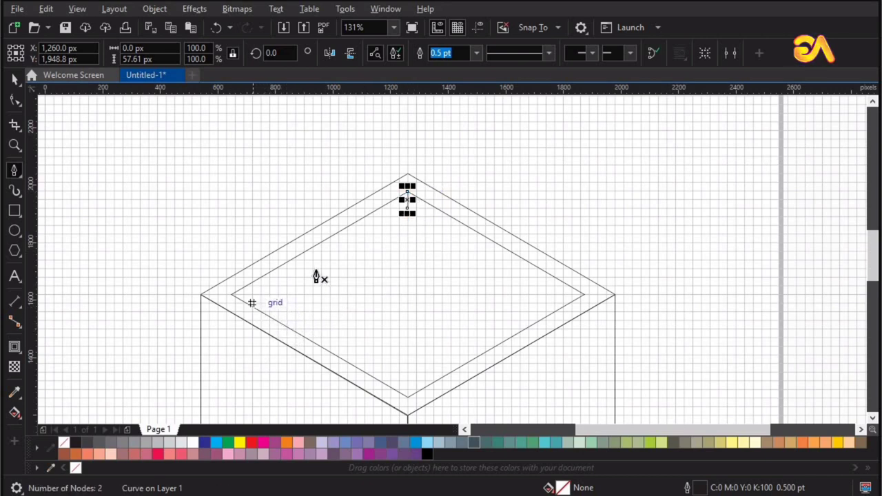
# Draw a Freehand straight line about 652 px long at 210° from the short line's lower end to the inner diamond's lower-left edge.
pyautogui.press('F2')
pyautogui.moveTo(471, 154); pyautogui.dragTo(323, 290)
pyautogui.moveTo(217, 346); pyautogui.dragTo(218, 346)
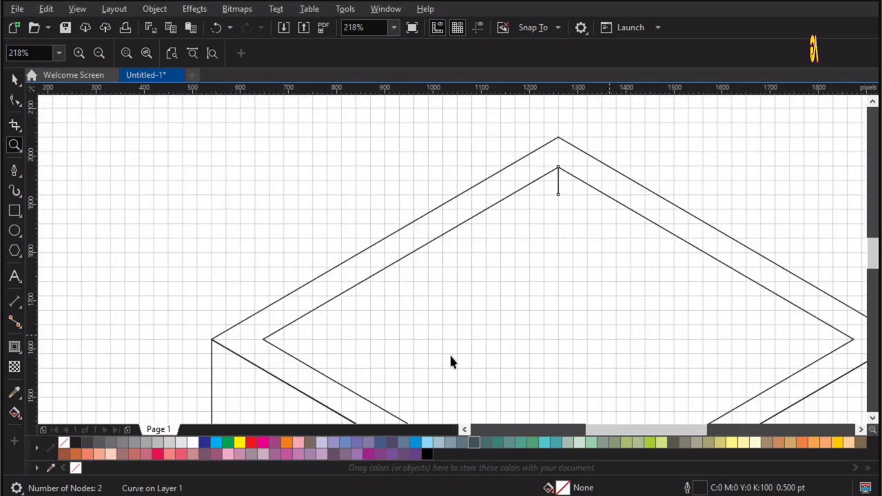
pyautogui.press('space')
pyautogui.click(21, 173)
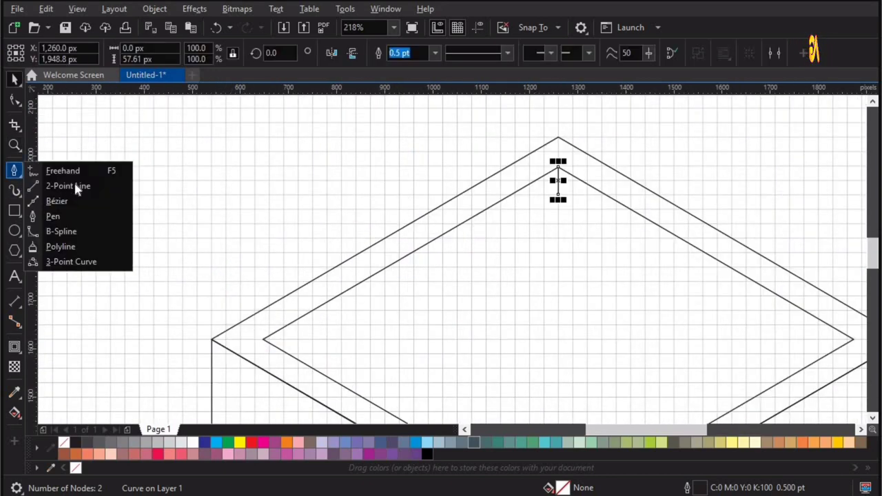
pyautogui.click(63, 171)
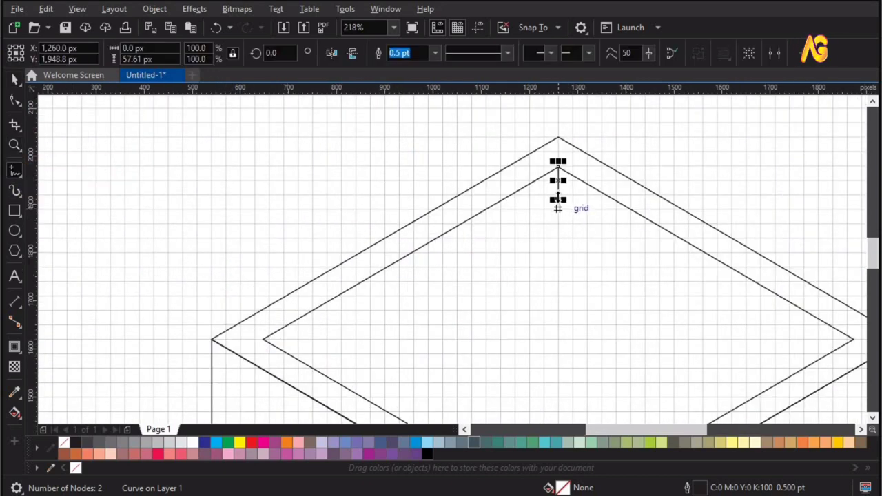
pyautogui.click(543, 213)
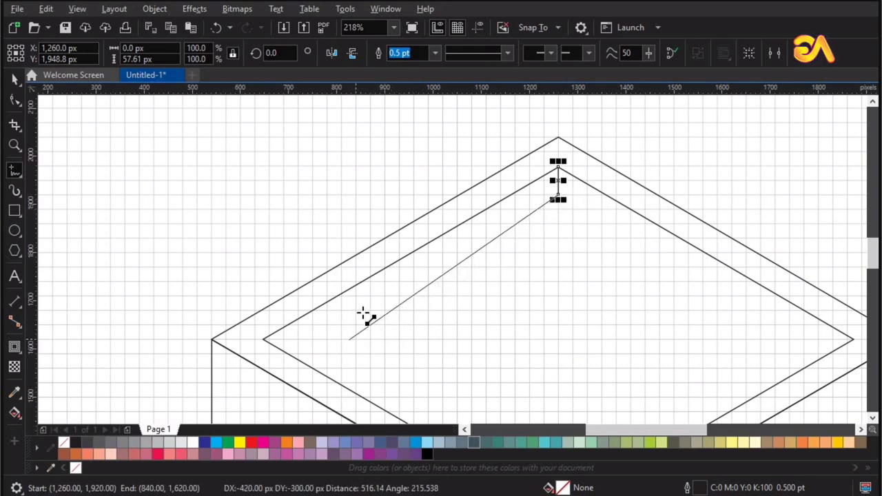
pyautogui.click(287, 353)
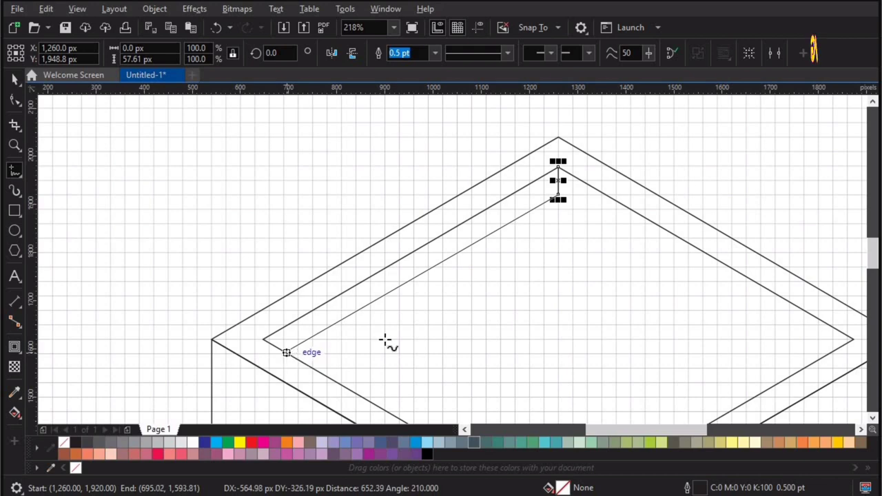
# Use Smart Fill to fill the narrow strip between the inner diamond's upper-left edge and the parallel line below it.
pyautogui.press('z')
pyautogui.scroll(2, 667, 118)
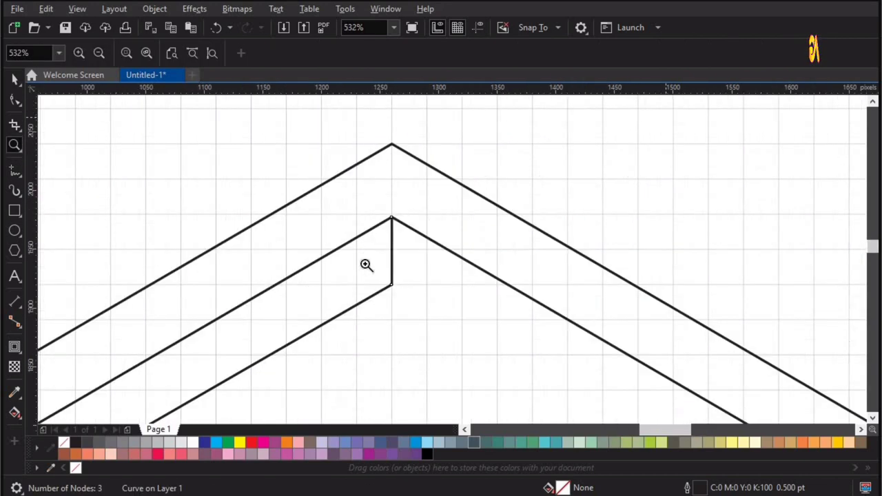
pyautogui.scroll(3, 397, 264)
pyautogui.scroll(-7, 395, 275)
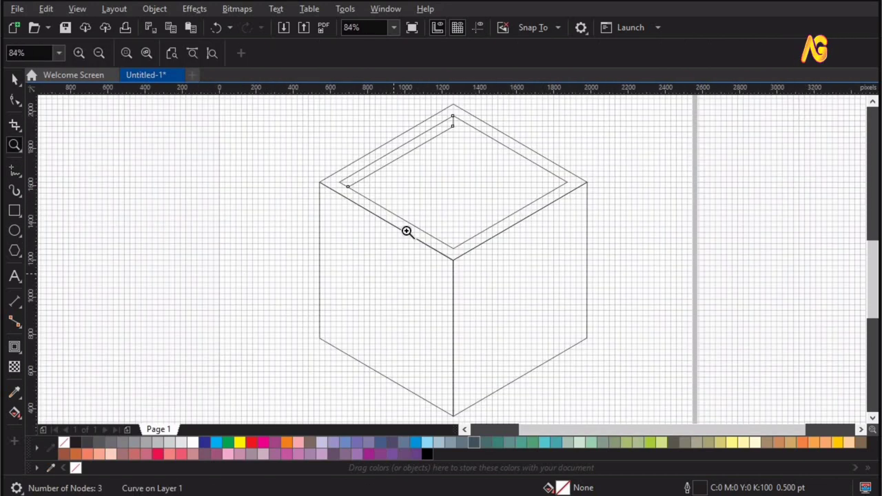
pyautogui.moveTo(304, 108); pyautogui.dragTo(506, 236)
pyautogui.press('space')
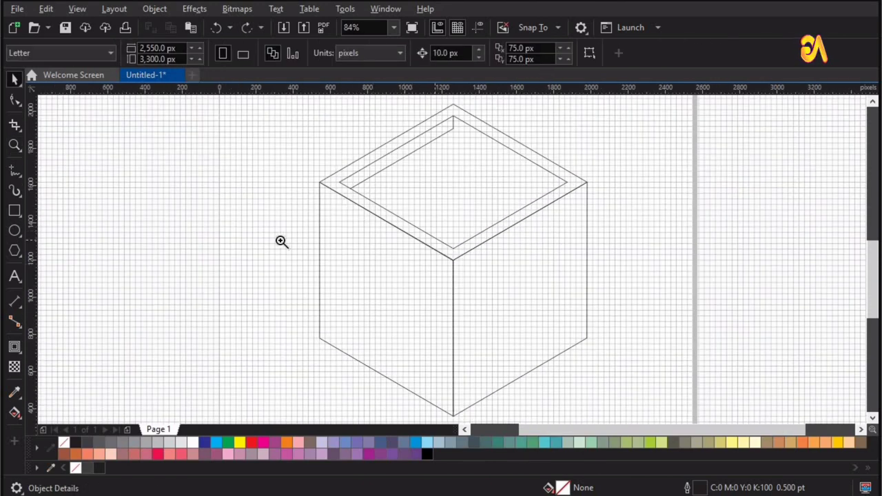
pyautogui.moveTo(549, 101); pyautogui.dragTo(291, 258)
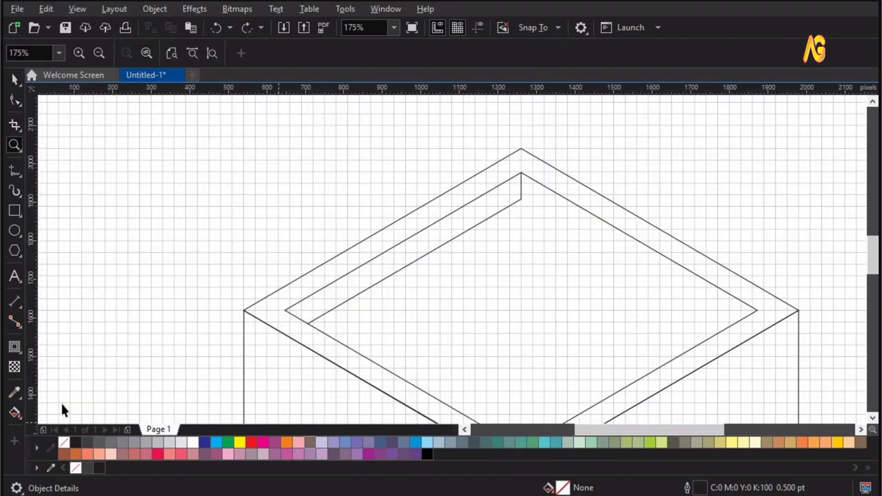
pyautogui.click(20, 413)
pyautogui.click(51, 427)
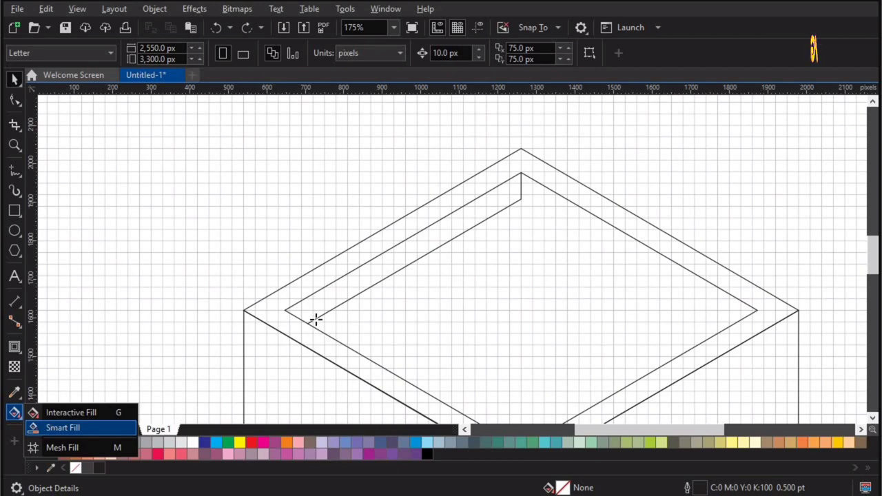
pyautogui.click(315, 305)
# Move the filled strip up outside the top face and delete the leftover guide line inside the inner diamond.
pyautogui.press('space')
pyautogui.moveTo(462, 222); pyautogui.dragTo(436, 172)
pyautogui.moveTo(433, 251); pyautogui.dragTo(342, 276)
pyautogui.press('Delete')
# Remove the dark strip's outline and move it back, snapping its upper corner to the inner diamond's top corner.
pyautogui.click(476, 142)
pyautogui.press('F2')
pyautogui.moveTo(469, 116); pyautogui.dragTo(556, 186)
pyautogui.moveTo(370, 123); pyautogui.dragTo(385, 159)
pyautogui.hotkey('ctrl', 'z')
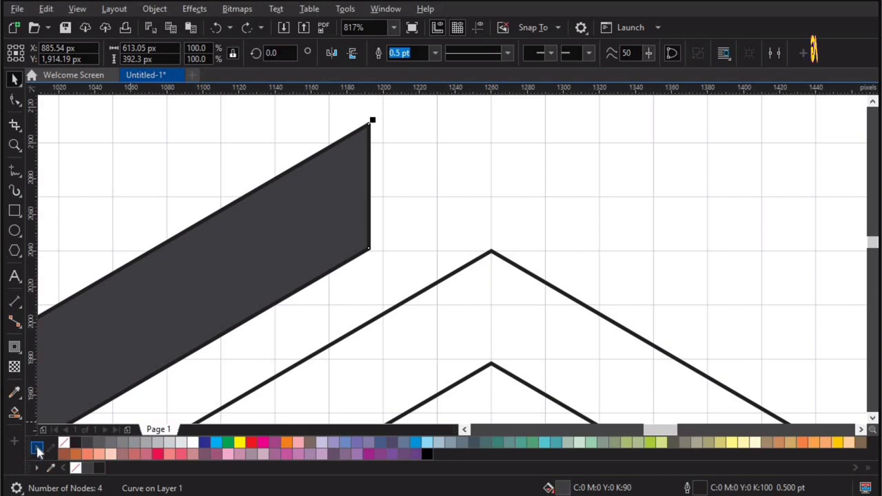
pyautogui.rightClick(38, 450)
pyautogui.click(76, 254)
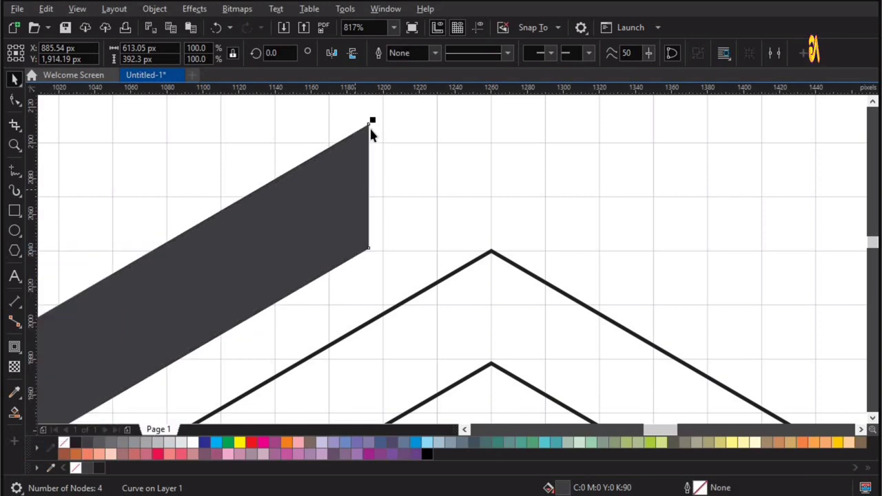
pyautogui.moveTo(370, 125); pyautogui.dragTo(502, 379)
pyautogui.press('F4')
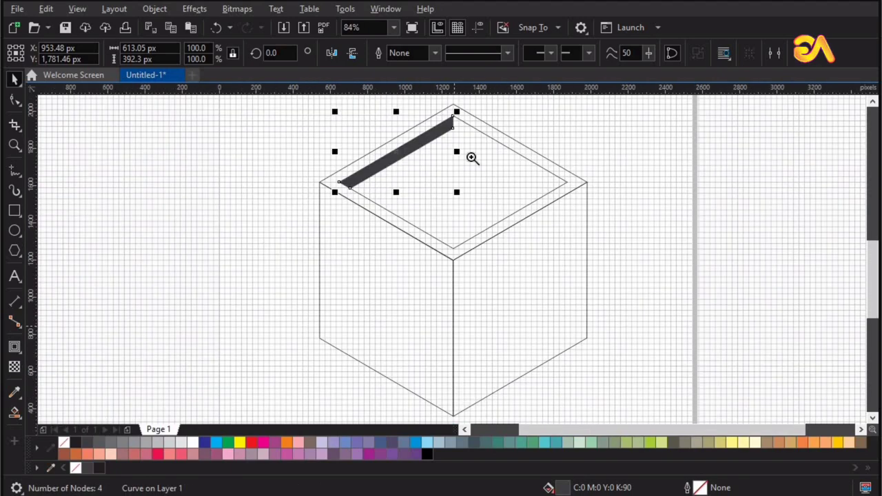
# Copy and paste the dark strip in place, then mirror the duplicate horizontally.
pyautogui.moveTo(282, 108); pyautogui.dragTo(547, 236)
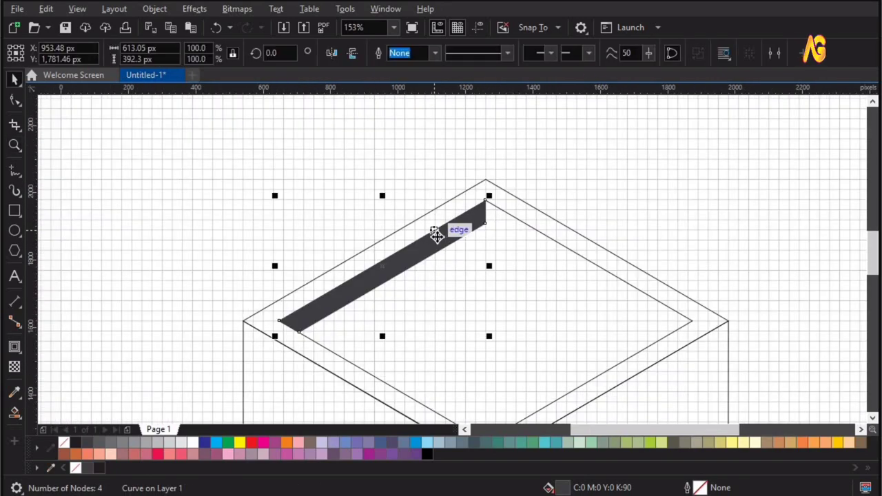
pyautogui.rightClick(438, 233)
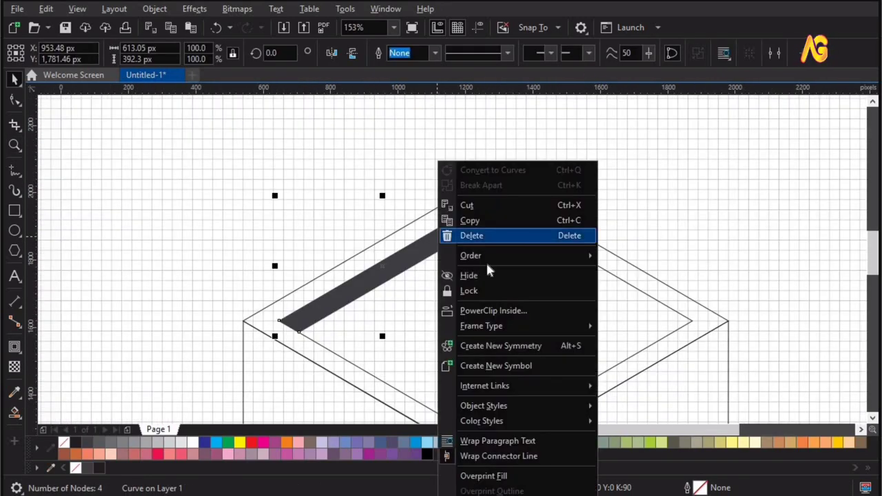
pyautogui.rightClick(618, 154)
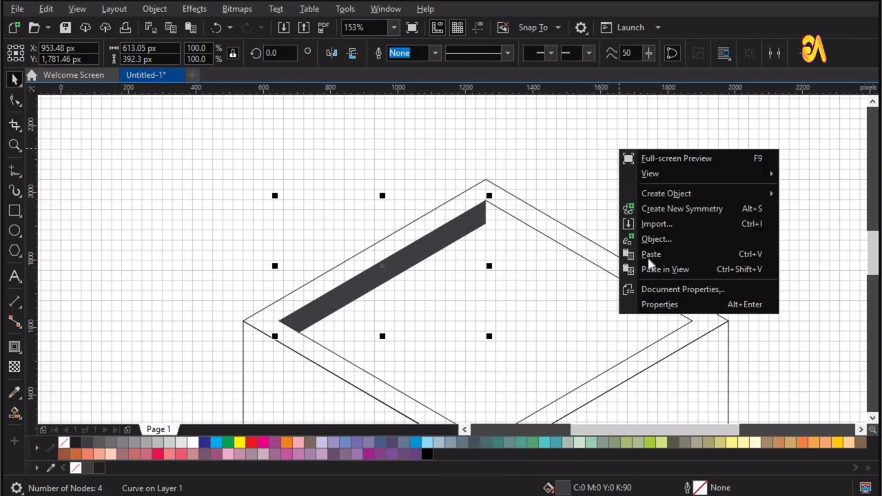
pyautogui.click(333, 59)
pyautogui.click(351, 56)
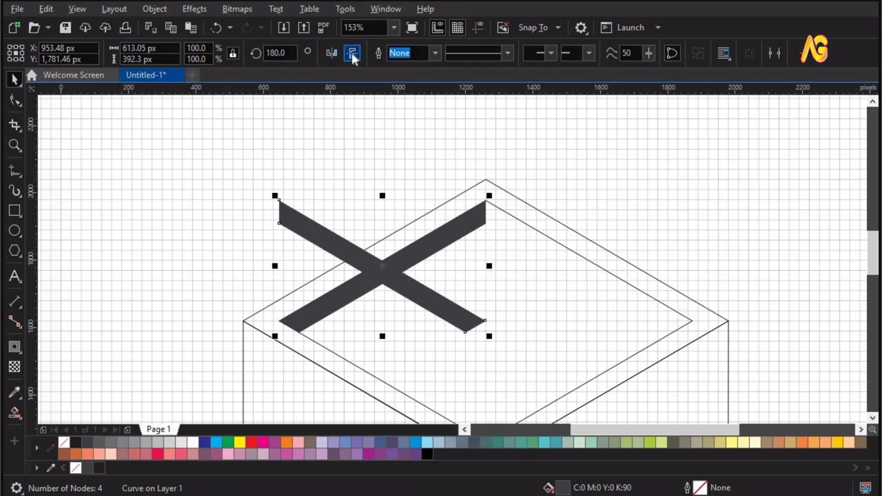
pyautogui.click(352, 58)
pyautogui.click(330, 54)
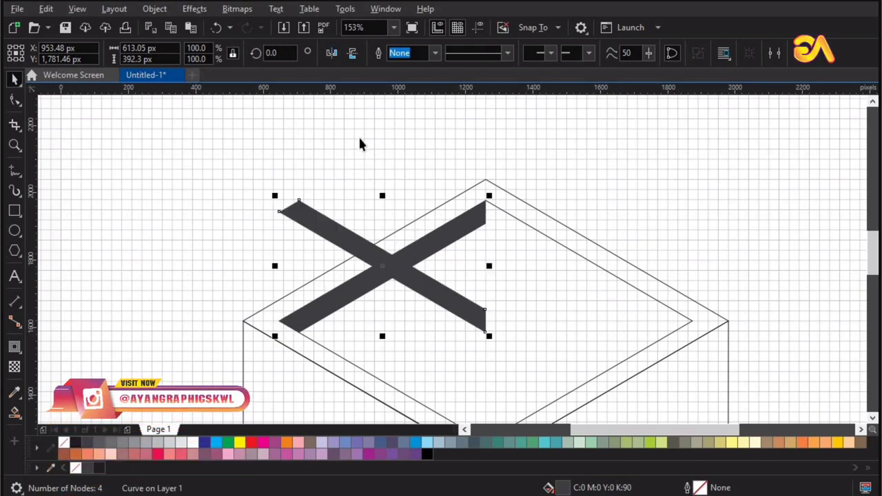
pyautogui.click(351, 59)
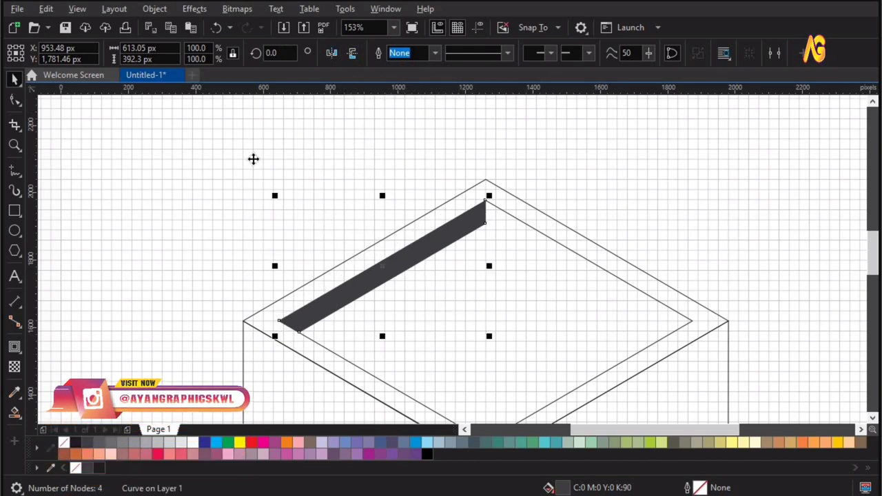
pyautogui.hotkey('ctrl', 'z')
# Move the mirrored strip onto the inner diamond's upper-right edge, snapping its upper corner to the diamond's top corner.
pyautogui.moveTo(261, 148); pyautogui.dragTo(569, 244)
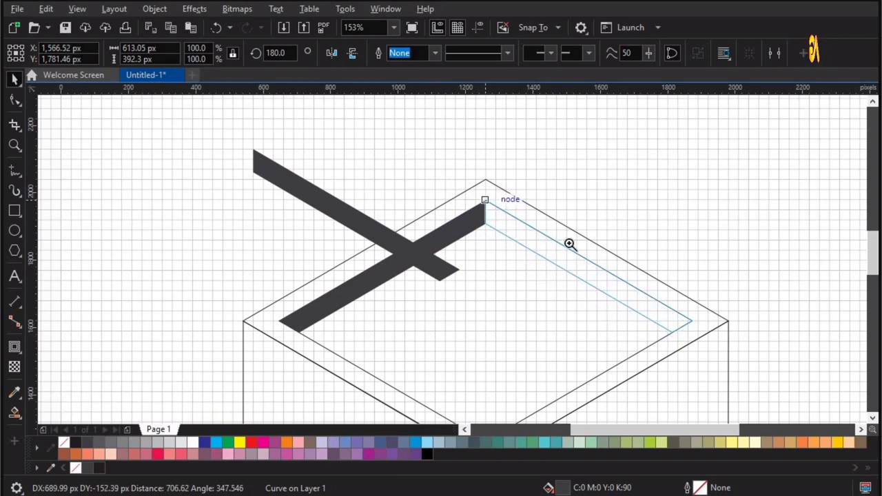
pyautogui.press('z')
pyautogui.moveTo(440, 185); pyautogui.dragTo(569, 244)
pyautogui.moveTo(256, 158); pyautogui.dragTo(507, 323)
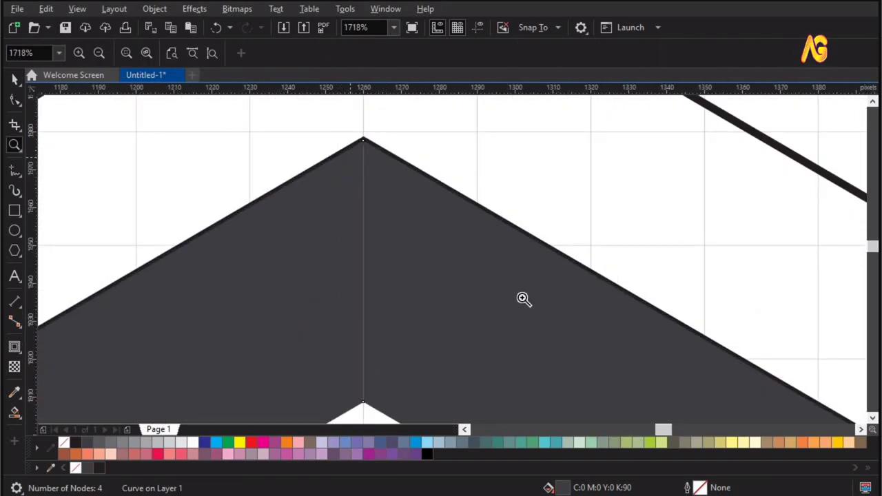
pyautogui.press('F4')
pyautogui.press('space')
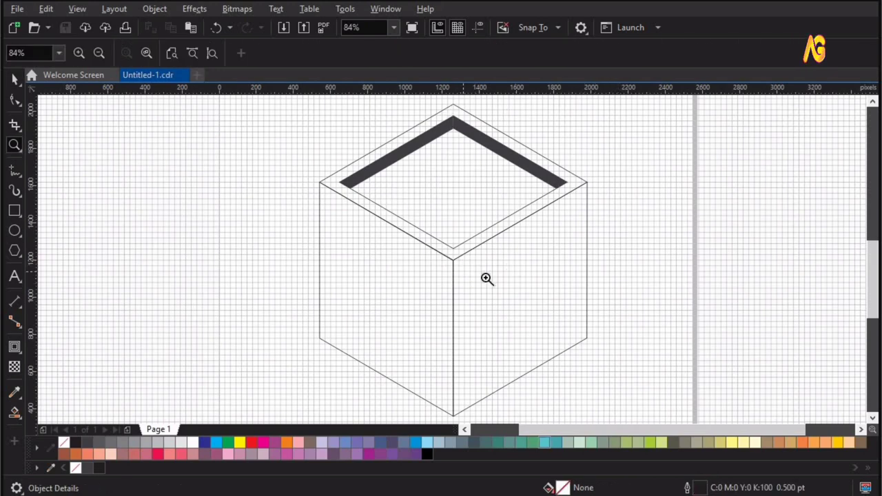
# Draw a slanted Bézier line across the cube's right face, from its outer vertical edge to the central edge, parallel to its upper edge.
pyautogui.moveTo(400, 188); pyautogui.dragTo(643, 372)
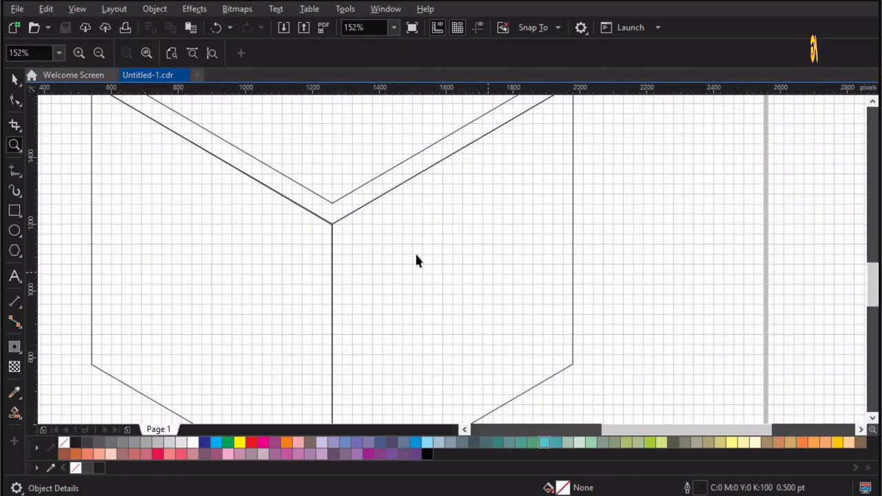
pyautogui.press('space')
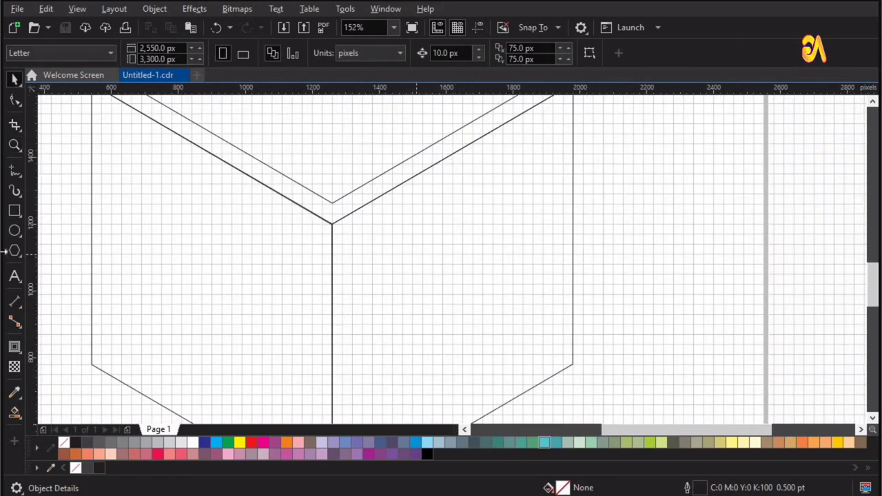
pyautogui.click(21, 175)
pyautogui.click(69, 215)
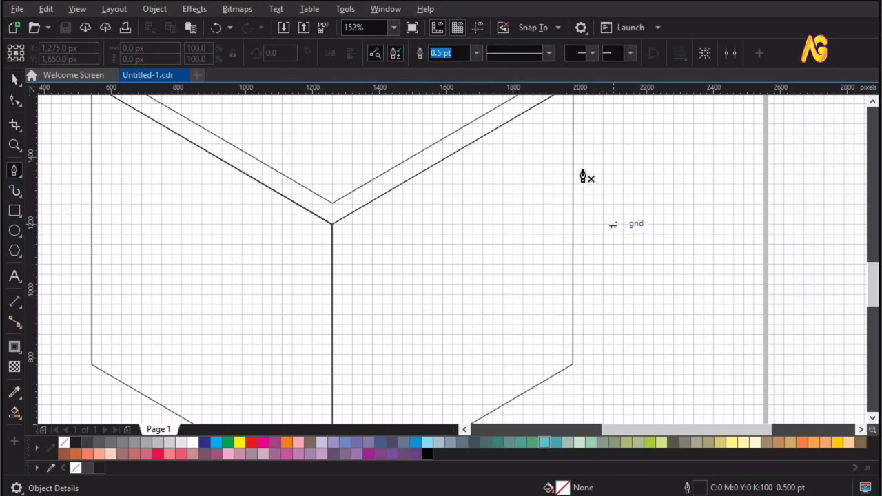
pyautogui.click(573, 137)
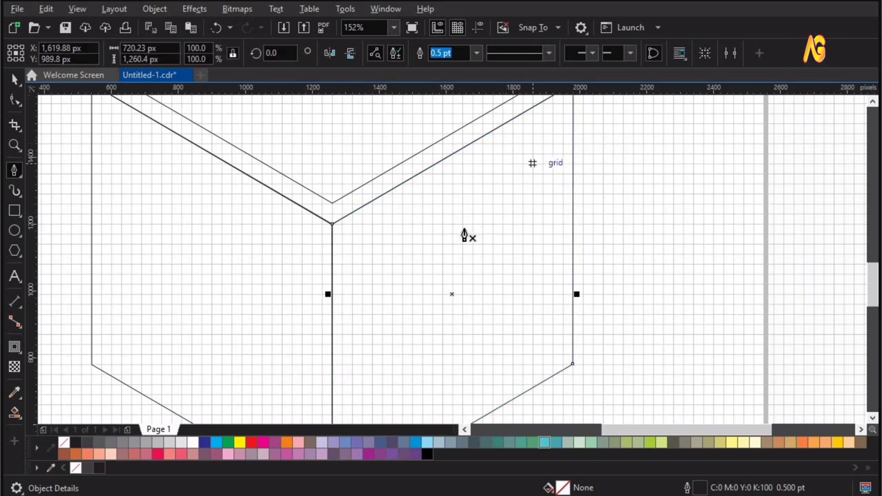
pyautogui.hotkey('ctrl', 'z')
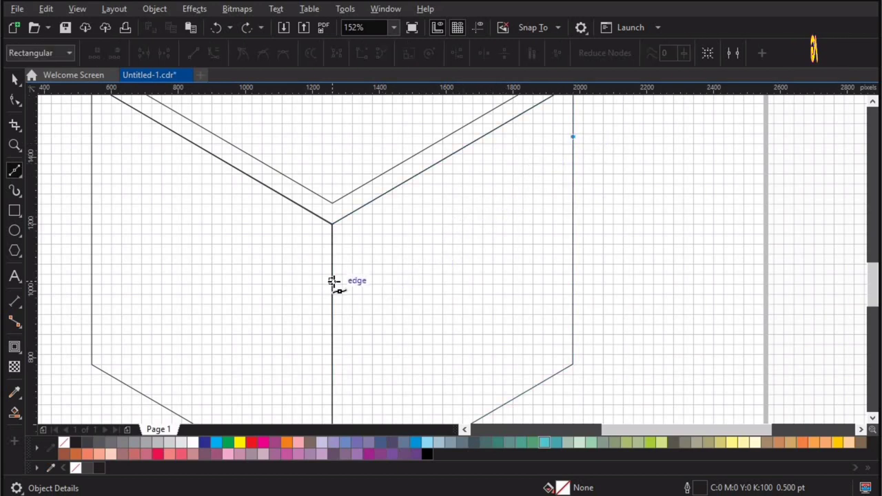
pyautogui.click(332, 281)
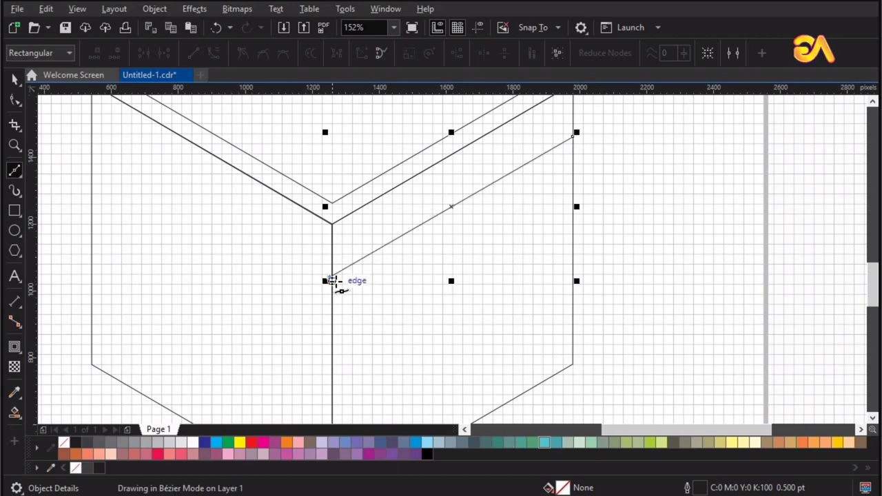
# Complete the slanted line on the right face as a closed band, with a parallel lower edge returning to its starting corner.
pyautogui.click(332, 318)
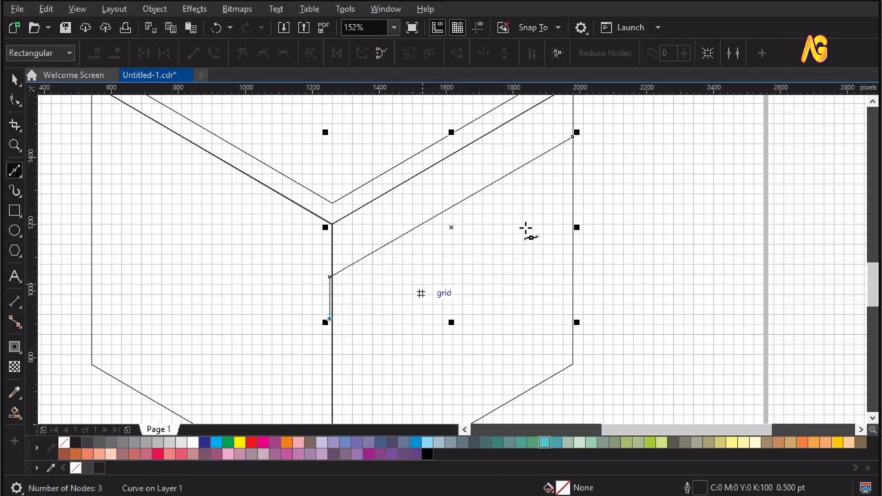
pyautogui.click(570, 183)
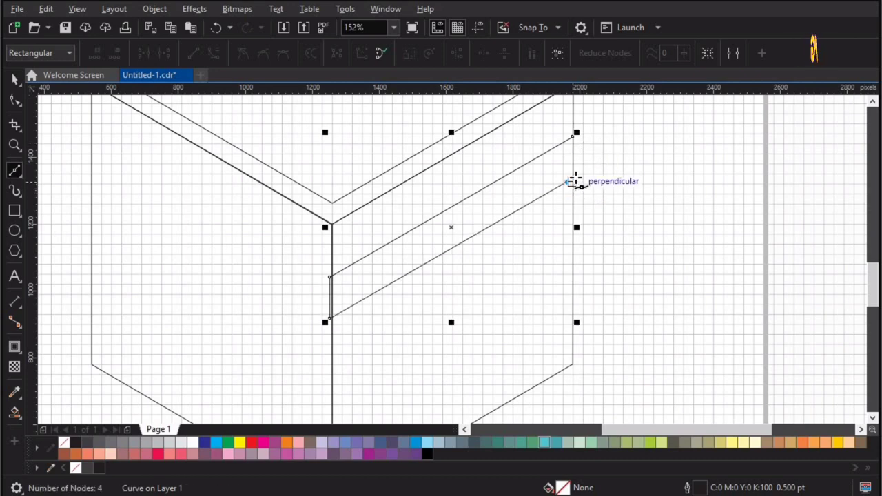
pyautogui.click(574, 182)
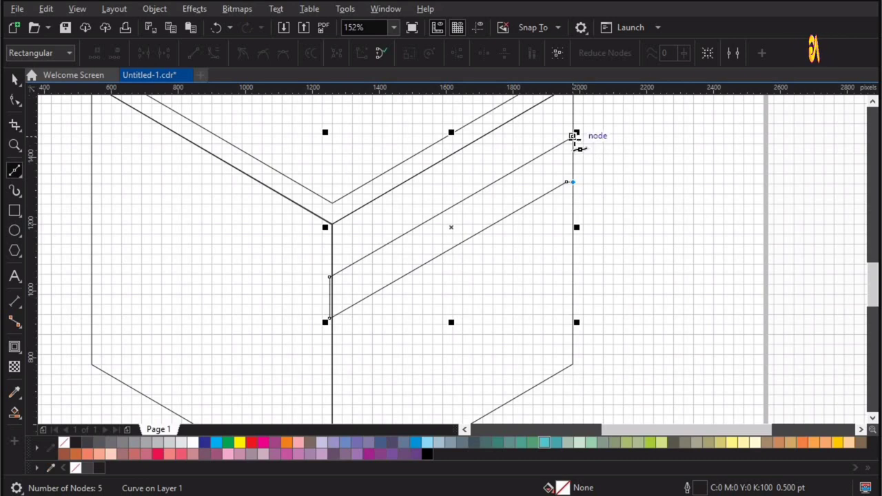
pyautogui.click(574, 137)
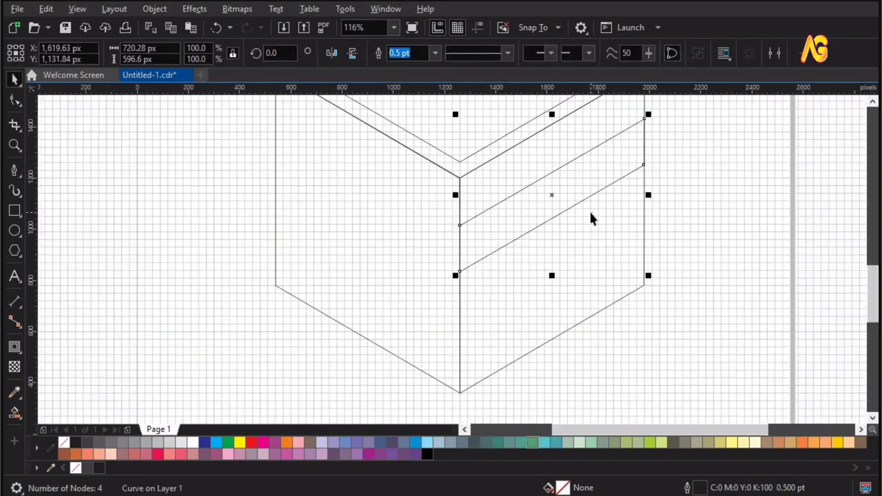
# Narrow the slanted band by raising its lower edge, to an overall height of about 563 px.
pyautogui.press('Up')
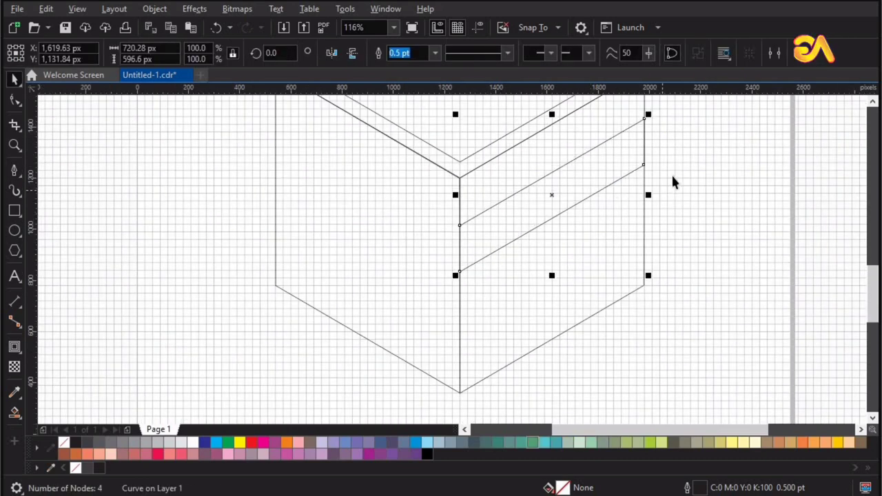
pyautogui.click(672, 179)
pyautogui.scroll(-2, 672, 179)
pyautogui.click(468, 321)
# Draw a closed Pen parallelogram about 120 px wide and 152 px high below the band, starting on the cube's central edge.
pyautogui.press('z')
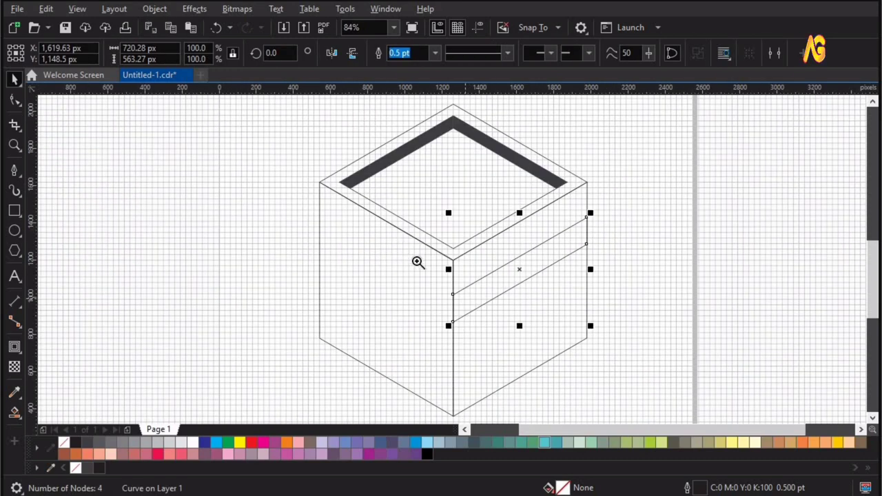
pyautogui.moveTo(401, 246); pyautogui.dragTo(642, 383)
pyautogui.scroll(2, 418, 360)
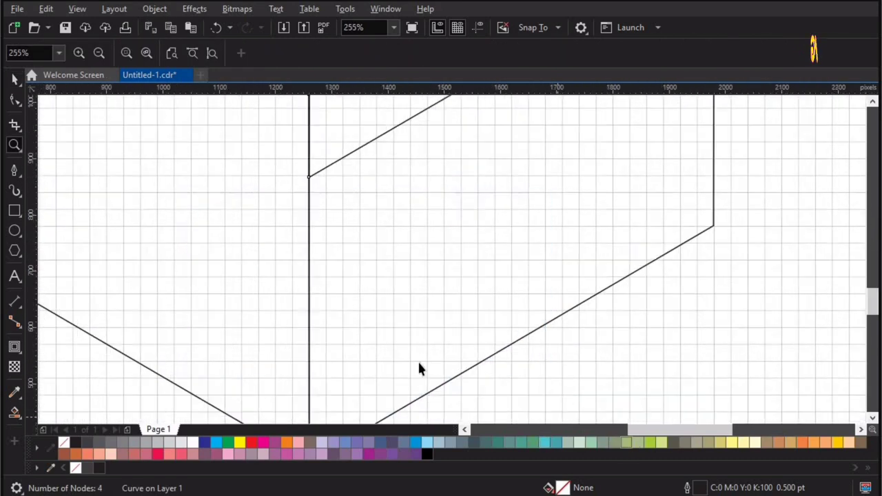
pyautogui.press('space')
pyautogui.click(15, 172)
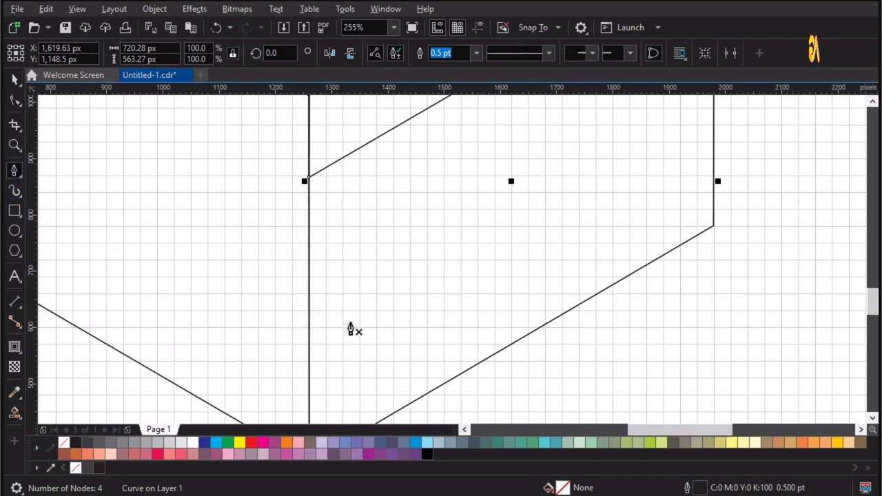
pyautogui.click(309, 227)
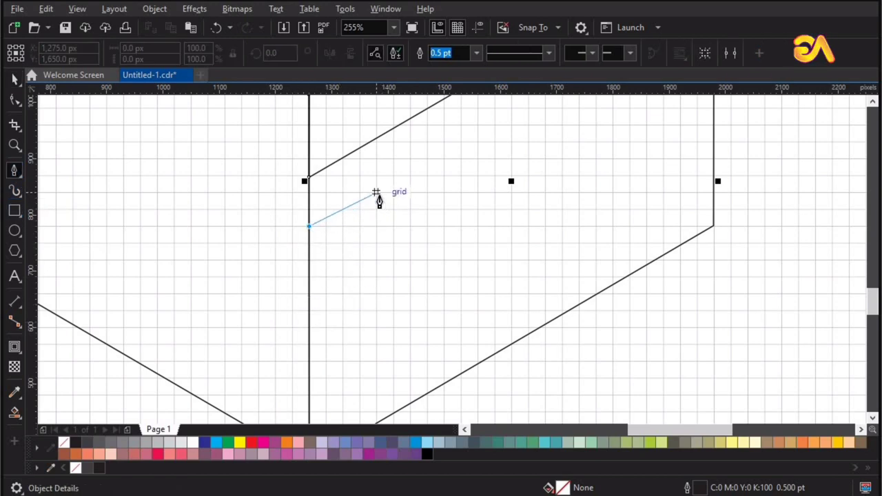
pyautogui.click(376, 193)
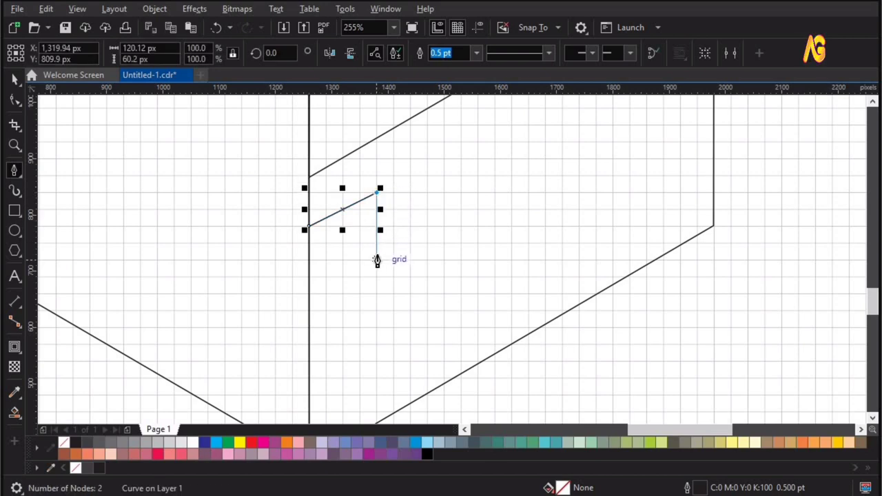
pyautogui.click(376, 244)
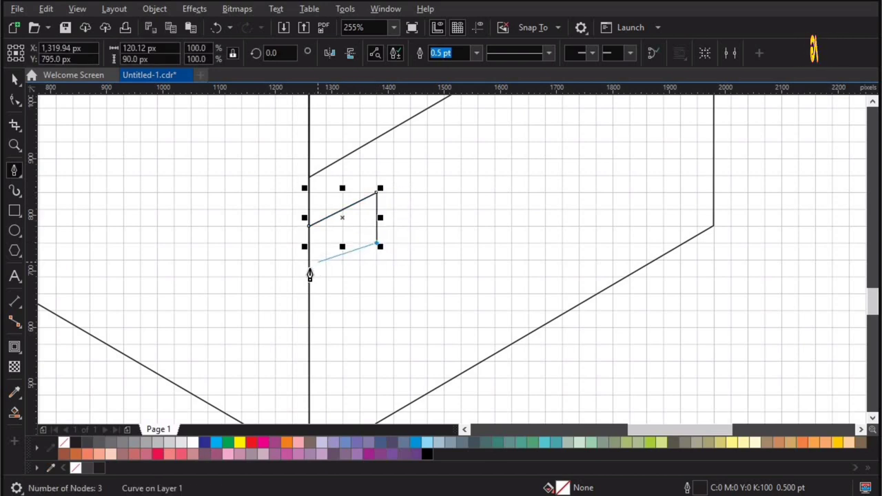
pyautogui.click(309, 273)
pyautogui.click(308, 279)
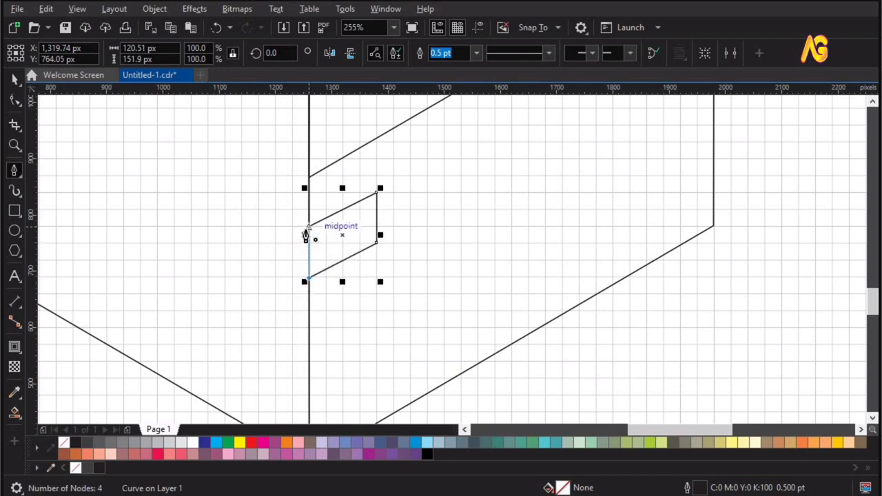
pyautogui.click(307, 228)
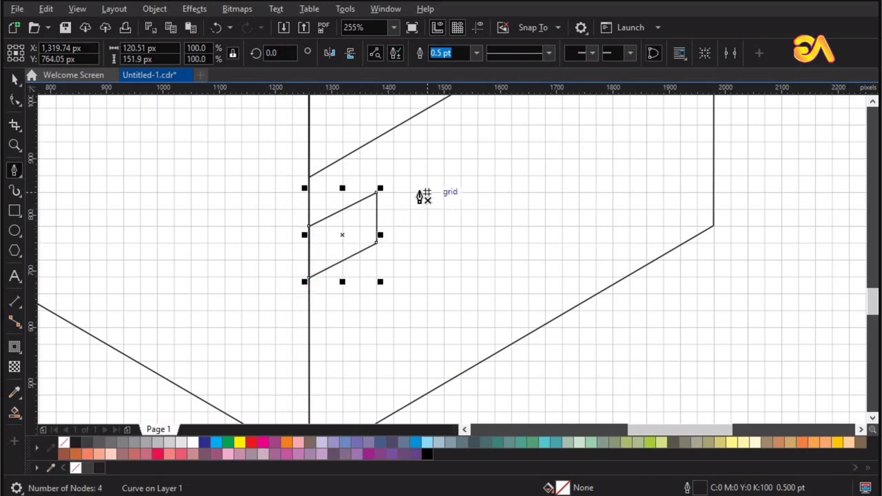
pyautogui.press('space')
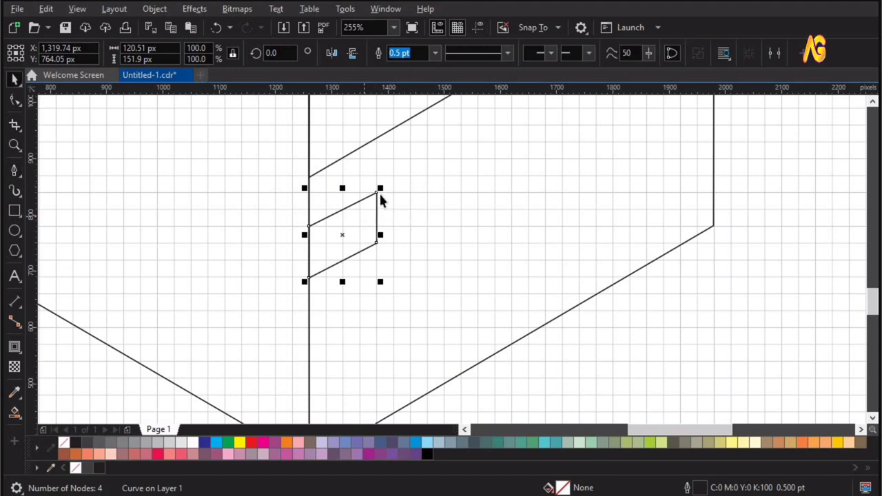
# Duplicate the parallelogram up along the face's slope, then narrow the copy to about 62 px wide by moving its nodes.
pyautogui.moveTo(430, 175); pyautogui.dragTo(445, 159)
pyautogui.click(388, 206)
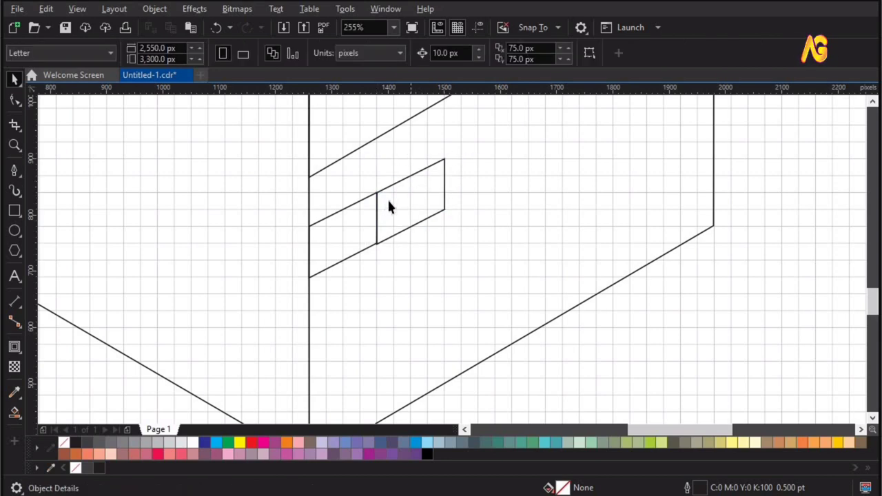
pyautogui.press('F10')
pyautogui.click(382, 192)
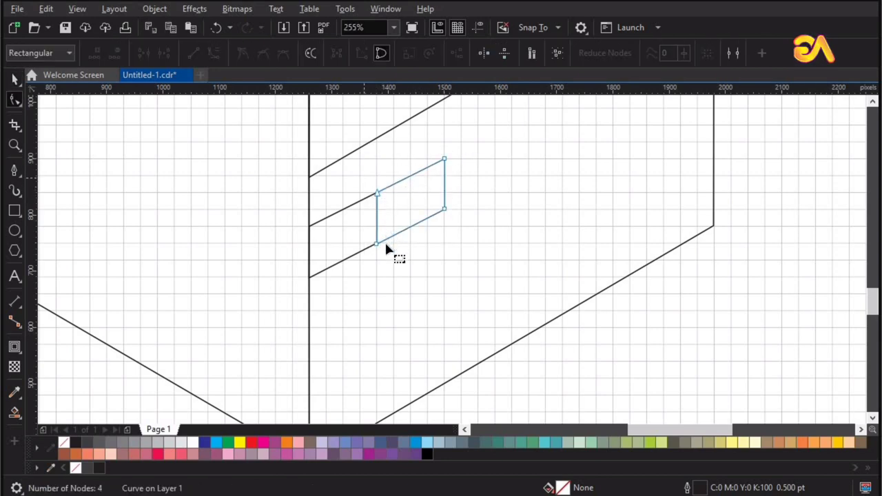
pyautogui.moveTo(377, 253); pyautogui.dragTo(464, 234)
pyautogui.press('space')
# Widen the first parallelogram to about 150 px and place the 60 px wide small one beyond its outer end with a gap.
pyautogui.press('F4')
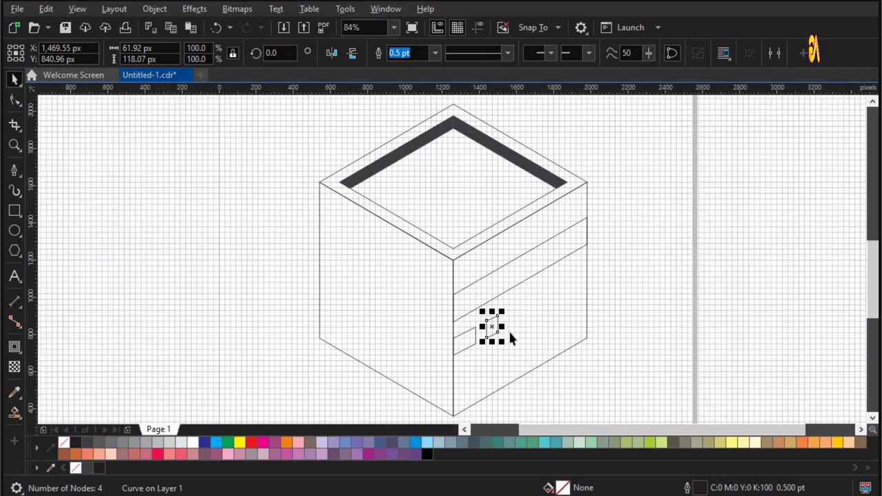
pyautogui.press('z')
pyautogui.moveTo(391, 226); pyautogui.dragTo(681, 392)
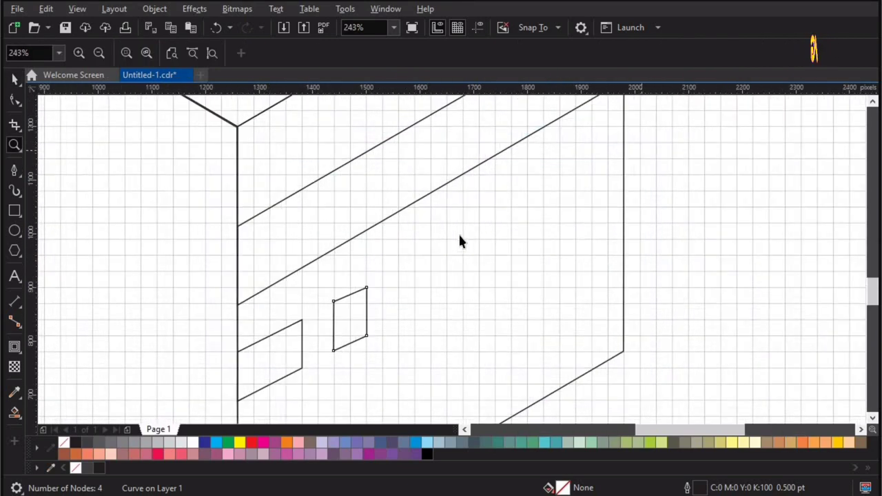
pyautogui.press('space')
pyautogui.press('F4')
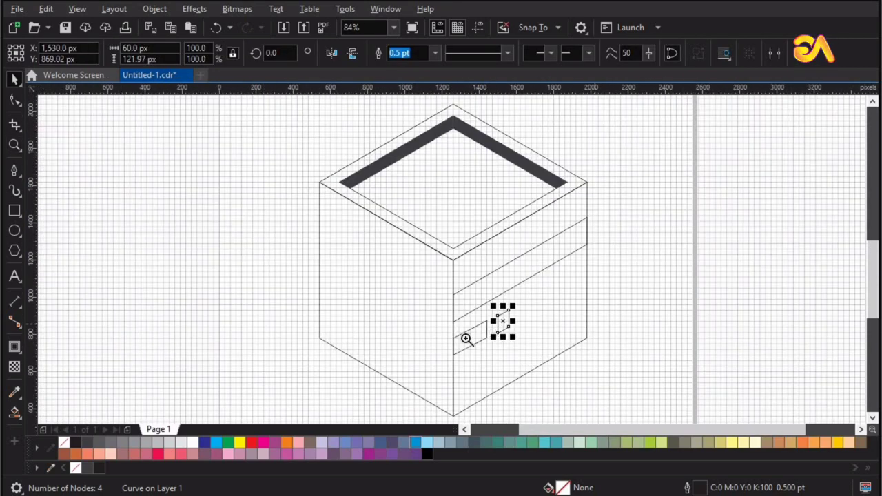
pyautogui.press('z')
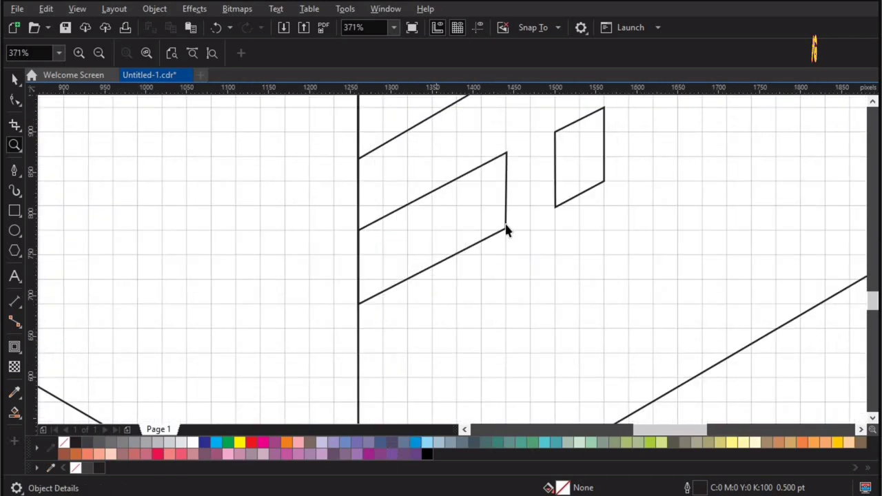
pyautogui.press('space')
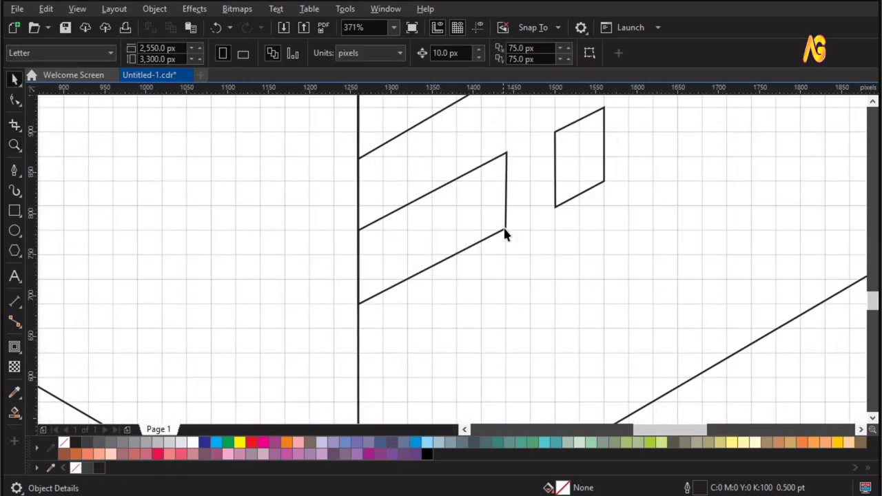
pyautogui.moveTo(526, 135); pyautogui.dragTo(342, 322)
pyautogui.press('F10')
pyautogui.moveTo(516, 231); pyautogui.dragTo(479, 244)
pyautogui.press('space')
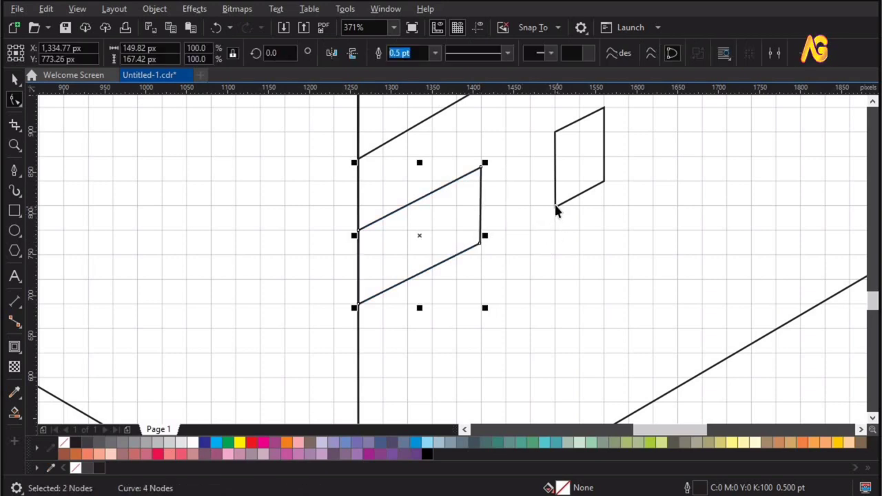
pyautogui.moveTo(555, 208); pyautogui.dragTo(528, 234)
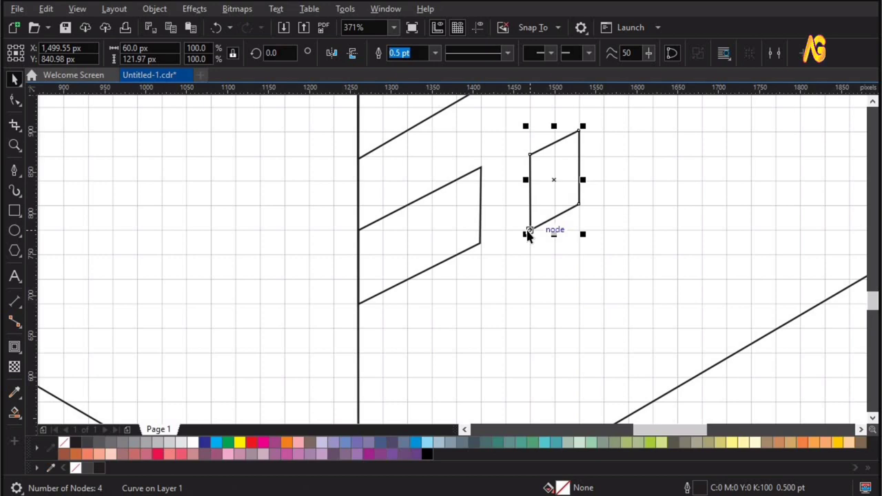
# Select the long and small blocks together and duplicate the pair farther up the right face, parallel to the band.
pyautogui.press('F4')
pyautogui.press('z')
pyautogui.moveTo(352, 257); pyautogui.dragTo(739, 398)
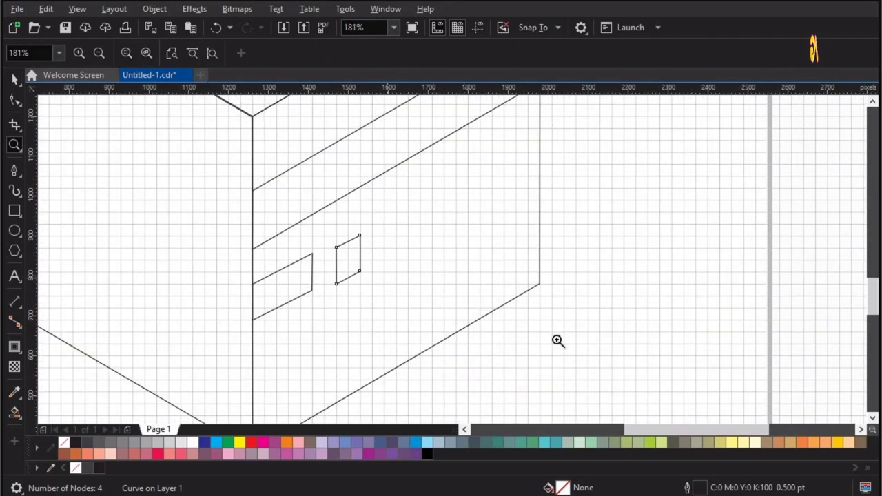
pyautogui.moveTo(214, 241); pyautogui.dragTo(579, 343)
pyautogui.press('space')
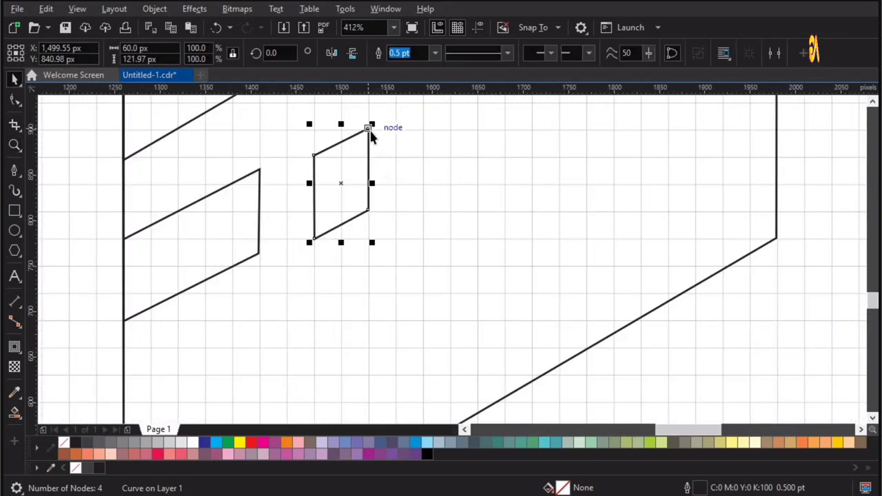
pyautogui.press('F4')
pyautogui.press('z')
pyautogui.moveTo(384, 206); pyautogui.dragTo(651, 369)
pyautogui.press('space')
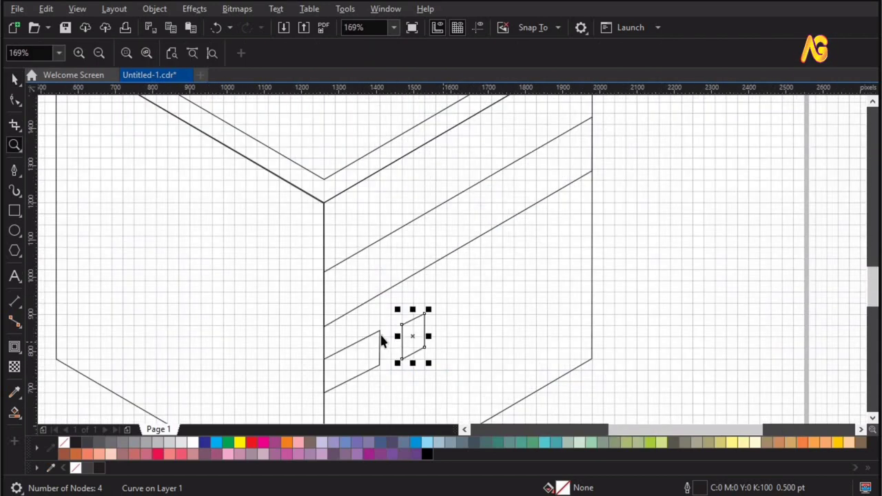
pyautogui.keyDown('shift'); pyautogui.click(379, 334); pyautogui.keyUp('shift')
pyautogui.moveTo(425, 312); pyautogui.dragTo(540, 258)
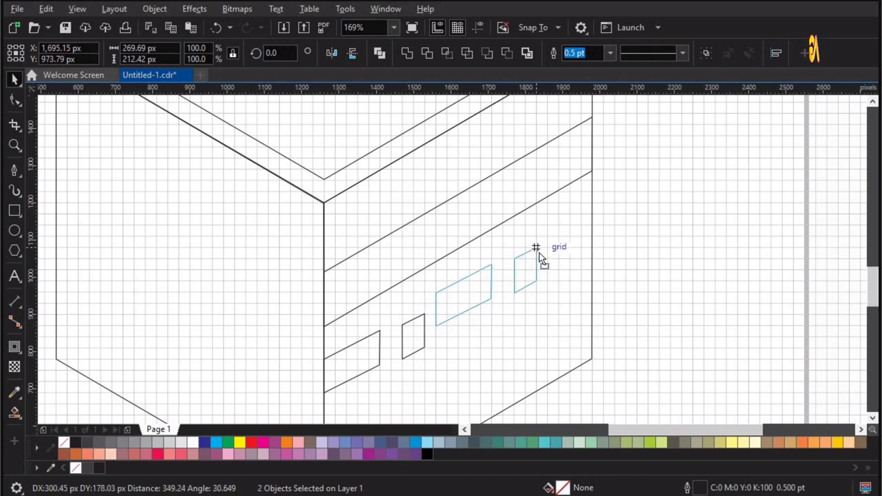
# Reposition the duplicated pair and reshape the four blocks to follow the band's slope, with gaps of about 30 px.
pyautogui.press('z')
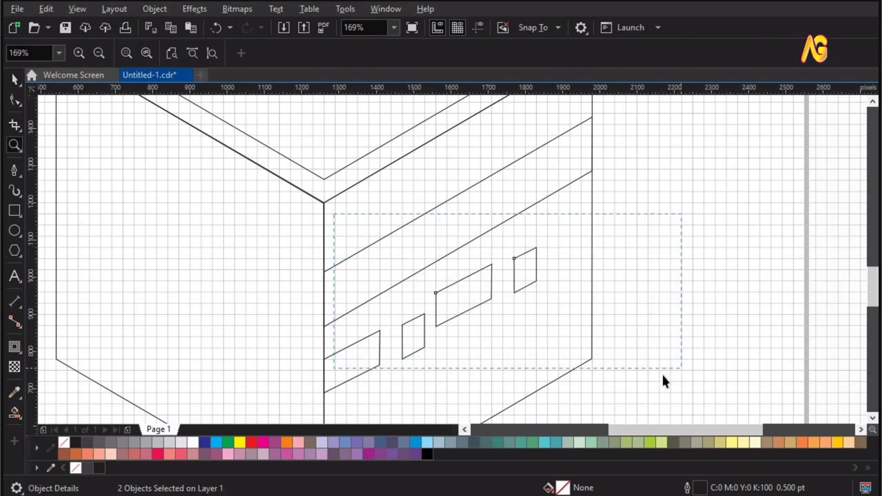
pyautogui.moveTo(663, 381); pyautogui.dragTo(655, 377)
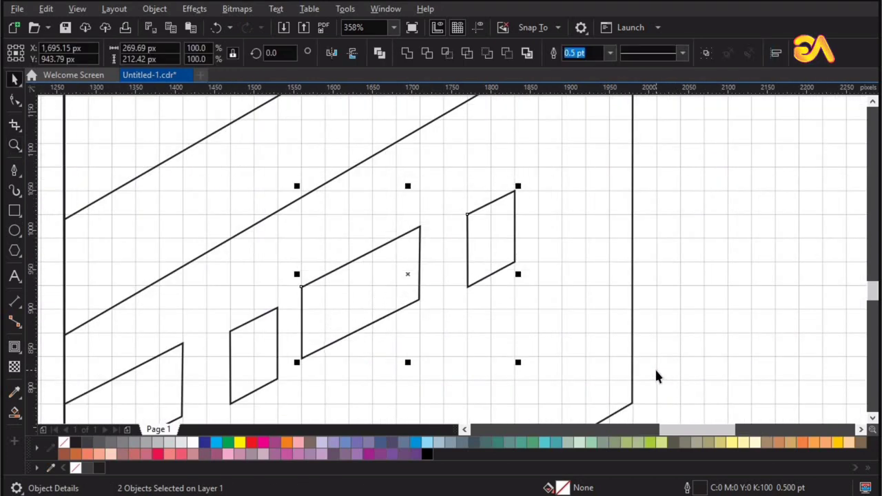
pyautogui.click(697, 222)
pyautogui.press('F4')
pyautogui.press('F2')
pyautogui.moveTo(356, 259); pyautogui.dragTo(677, 382)
pyautogui.moveTo(232, 373); pyautogui.dragTo(599, 215)
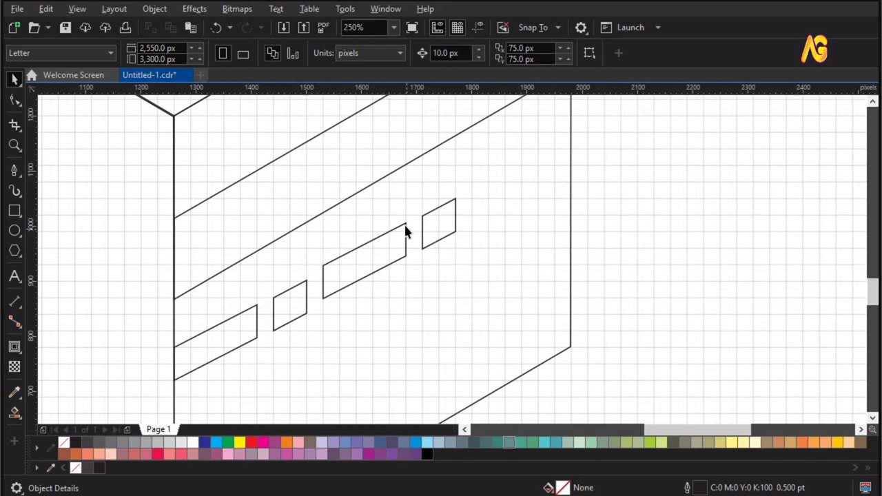
# Duplicate the upper long block so its upper corner snaps to the right face's outer vertical edge.
pyautogui.moveTo(406, 224); pyautogui.dragTo(567, 132)
pyautogui.press('F4')
# Draw a straight Freehand line along the blocks' upper edges, from the face's outer vertical edge to the central edge.
pyautogui.press('z')
pyautogui.moveTo(360, 194); pyautogui.dragTo(695, 343)
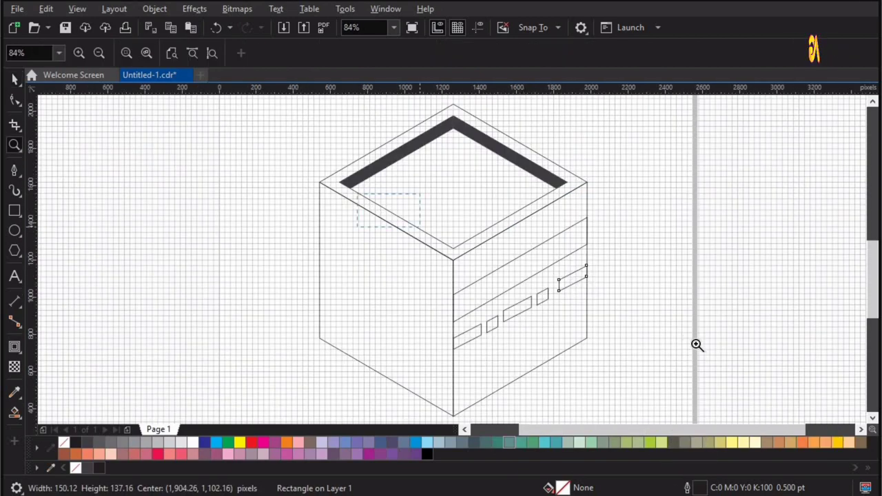
pyautogui.press('space')
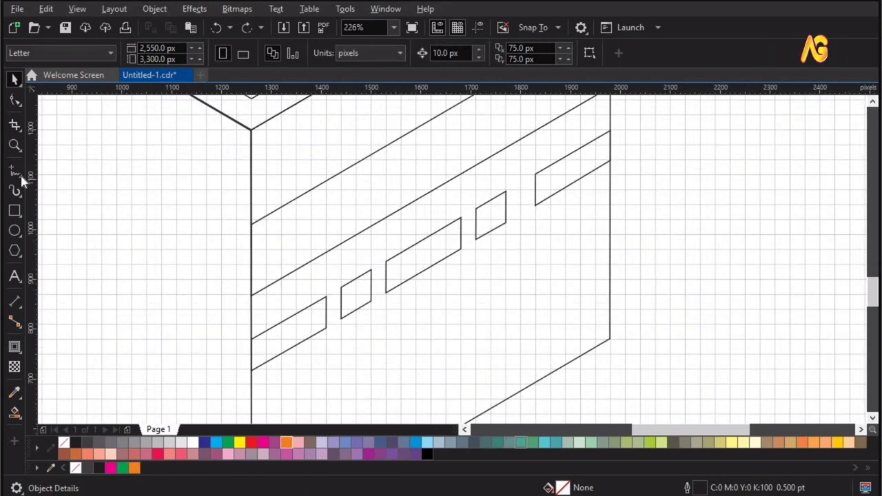
pyautogui.click(20, 173)
pyautogui.click(15, 169)
pyautogui.click(104, 172)
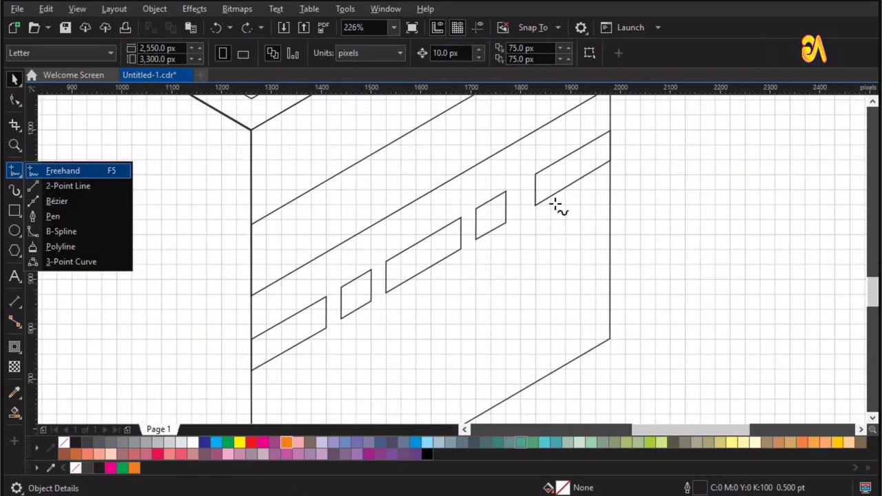
pyautogui.click(609, 130)
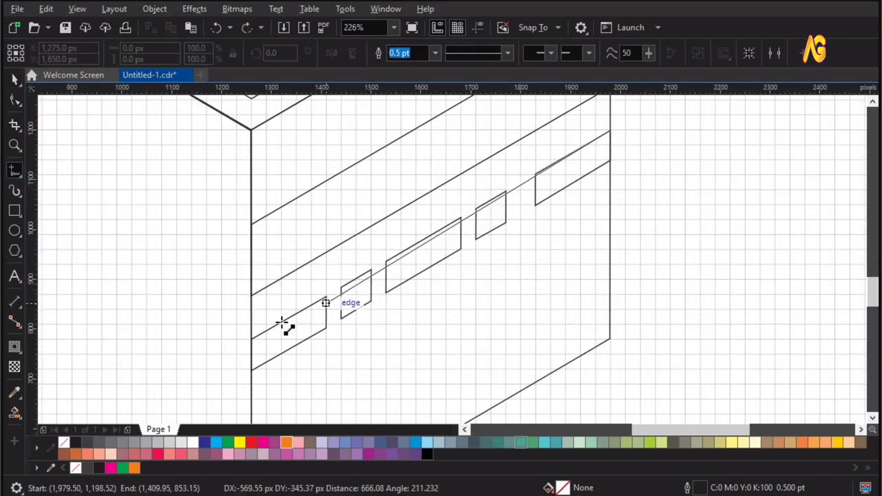
pyautogui.click(250, 339)
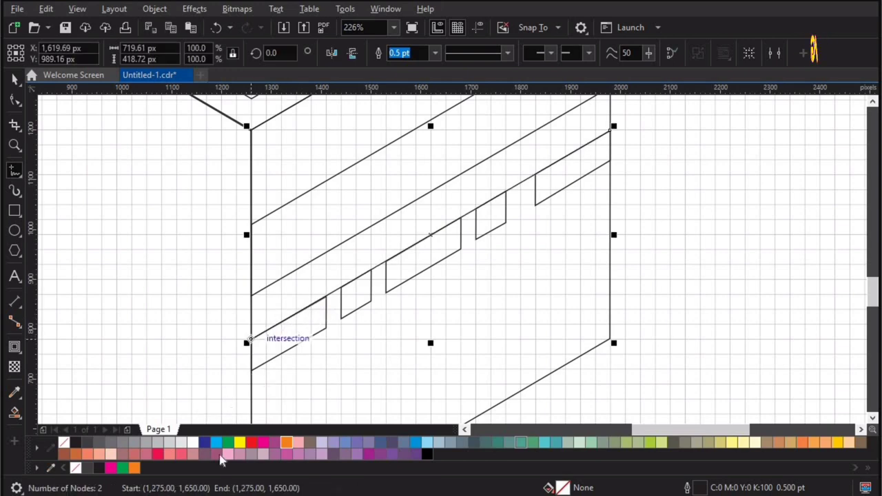
# Colour the guide line along the blocks yellow and slide the upper small block about 22 px up the slope along it.
pyautogui.rightClick(240, 445)
pyautogui.press('z')
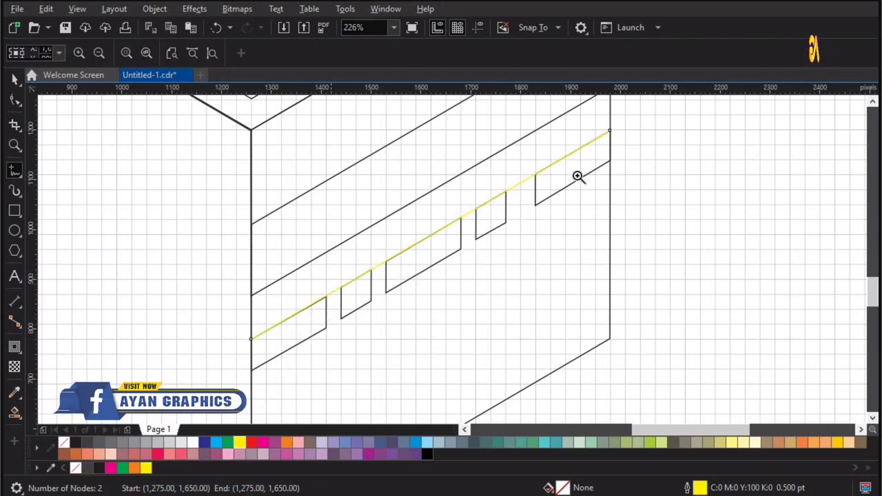
pyautogui.moveTo(579, 175); pyautogui.dragTo(267, 222)
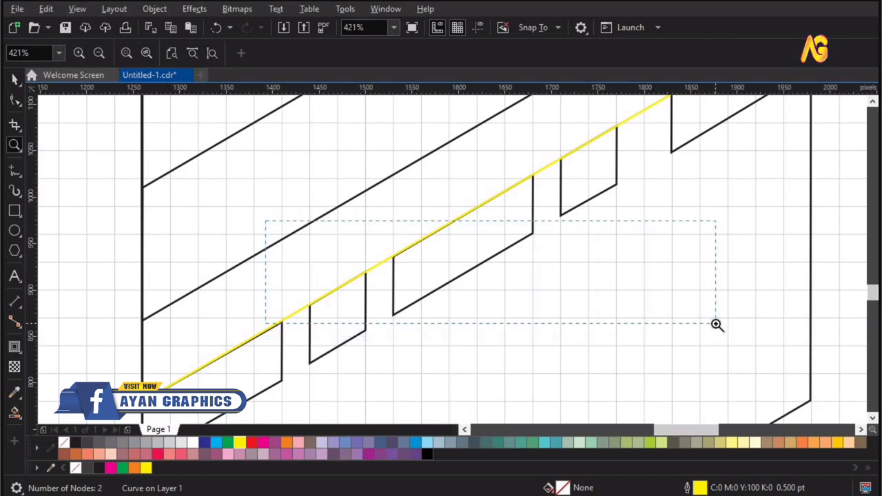
pyautogui.moveTo(715, 323); pyautogui.dragTo(715, 323)
pyautogui.scroll(-1, 575, 272)
pyautogui.moveTo(850, 104); pyautogui.dragTo(521, 308)
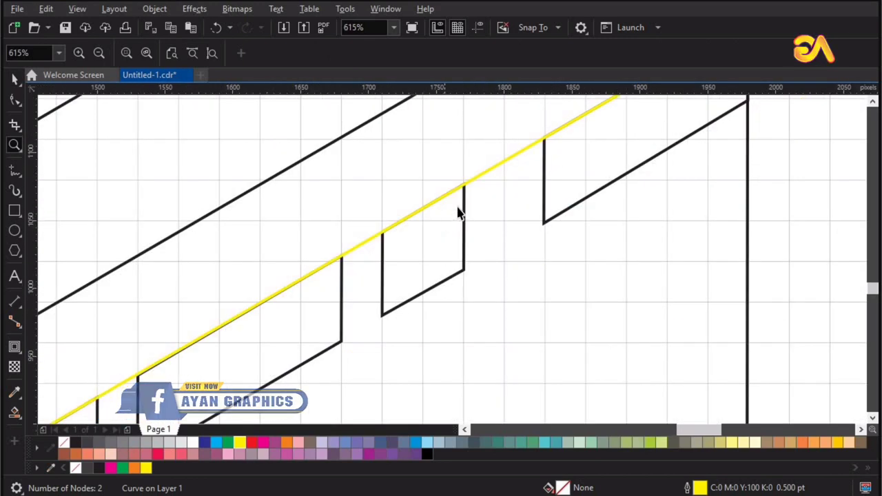
pyautogui.press('space')
pyautogui.moveTo(465, 195); pyautogui.dragTo(491, 176)
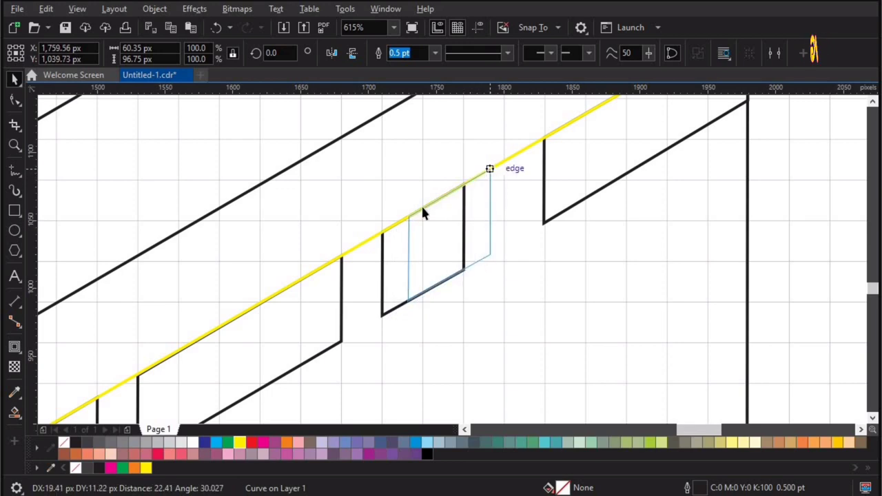
# Slide the middle long block up the slope along the yellow line, centring it at about X 1617, Y 955 px.
pyautogui.press('z')
pyautogui.rightClick(458, 203)
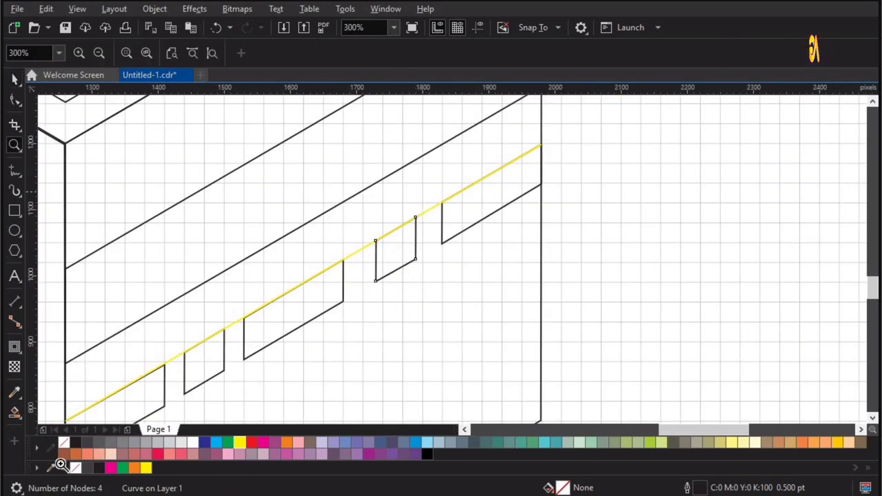
pyautogui.moveTo(466, 192); pyautogui.dragTo(61, 465)
pyautogui.moveTo(356, 325); pyautogui.dragTo(734, 94)
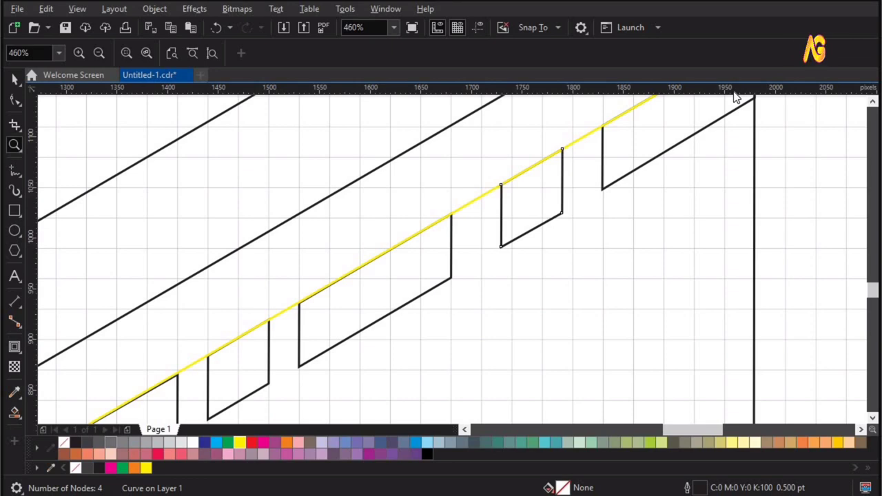
pyautogui.press('space')
pyautogui.click(453, 216)
pyautogui.moveTo(454, 219)
pyautogui.mouseDown()
pyautogui.moveTo(466, 218)
pyautogui.moveTo(466, 207)
pyautogui.mouseUp()
pyautogui.scroll(-3, 369, 283)
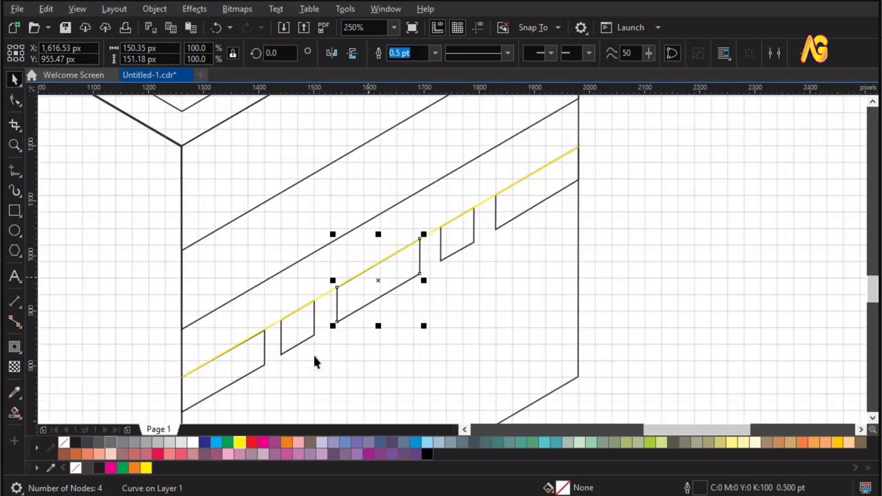
# Slide the lower small and middle long blocks farther up the slope to even the gaps, and delete the yellow guide line.
pyautogui.press('space')
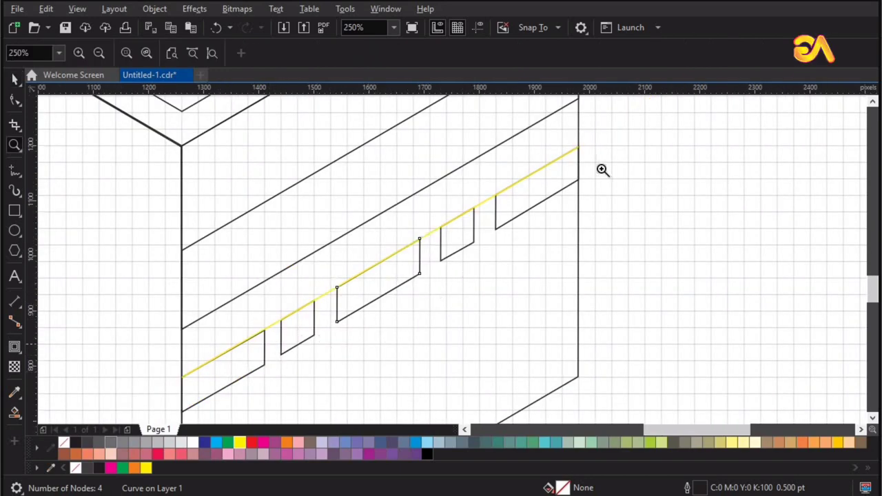
pyautogui.moveTo(602, 170); pyautogui.dragTo(492, 249)
pyautogui.press('space')
pyautogui.press('F4')
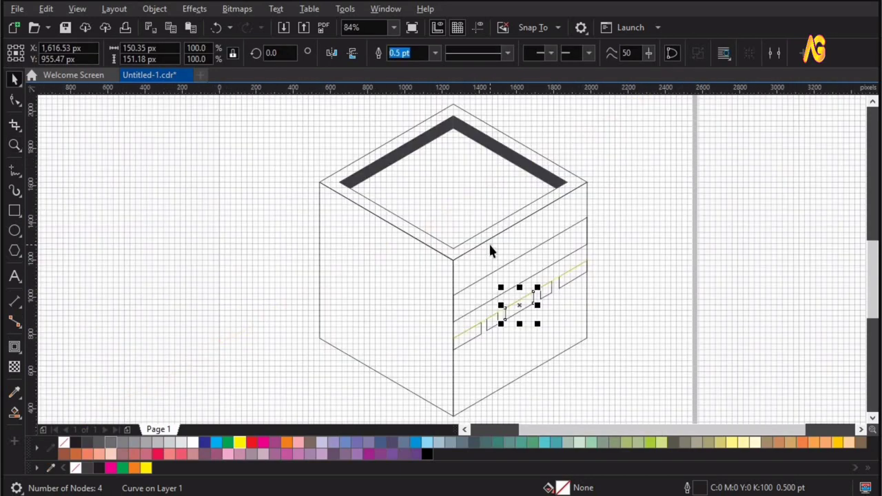
pyautogui.click(641, 277)
pyautogui.scroll(3, 554, 289)
pyautogui.moveTo(513, 270); pyautogui.dragTo(497, 256)
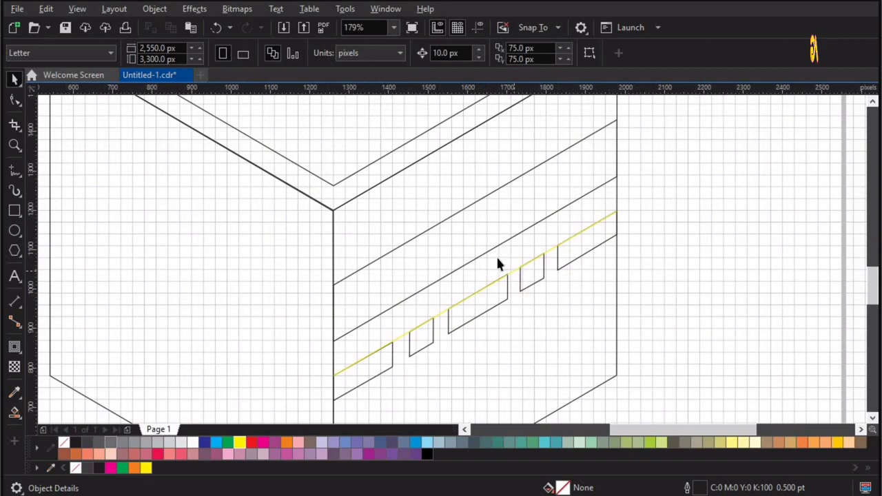
pyautogui.press('Delete')
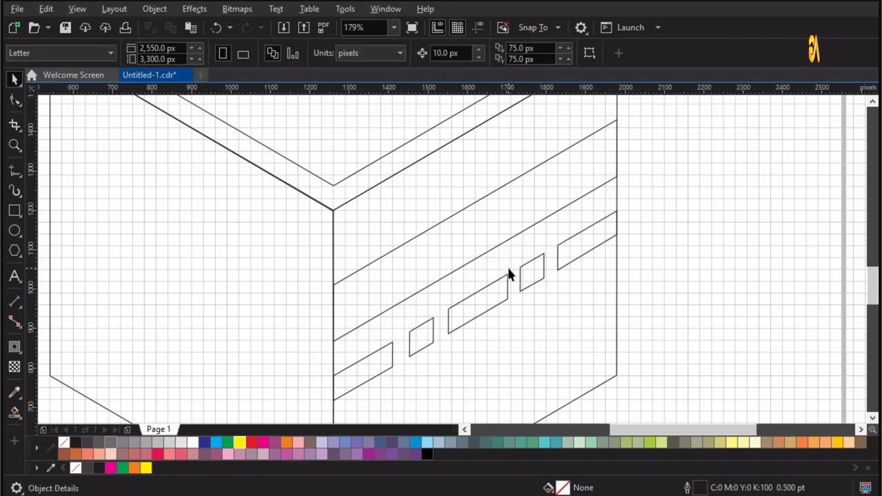
pyautogui.scroll(-2, 507, 273)
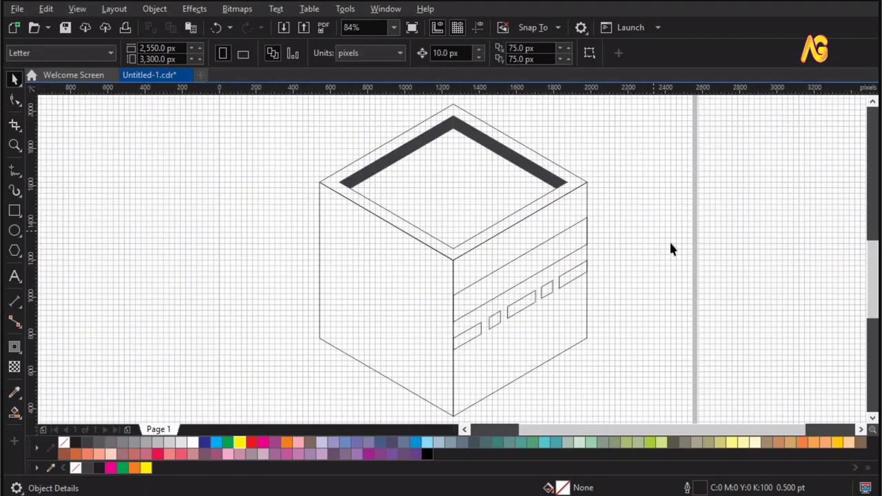
# Select the band and the five blocks on the right face and group them.
pyautogui.moveTo(679, 221); pyautogui.dragTo(531, 302)
pyautogui.moveTo(646, 205); pyautogui.dragTo(433, 355)
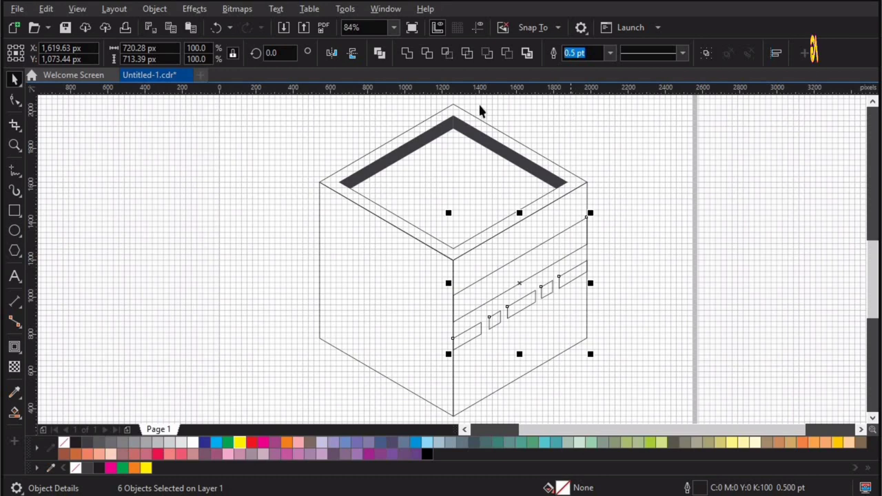
pyautogui.click(379, 53)
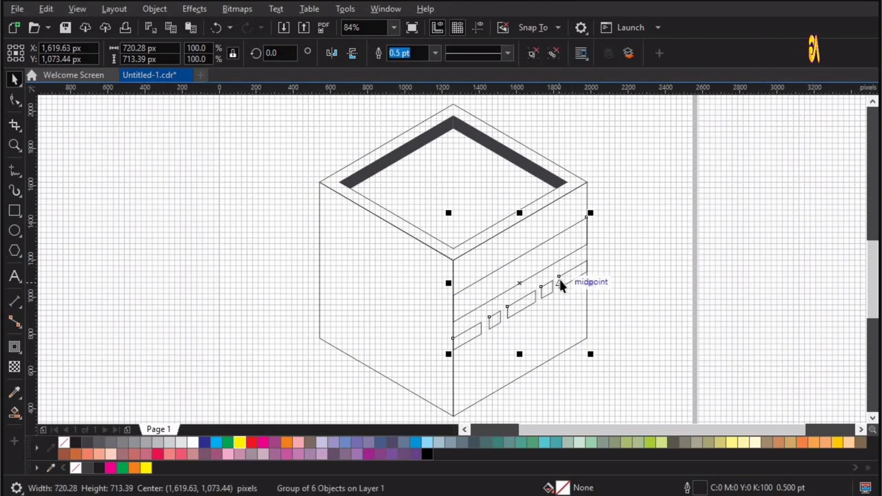
# Copy and paste the right face's band-and-block group in place and mirror the copy horizontally.
pyautogui.rightClick(560, 280)
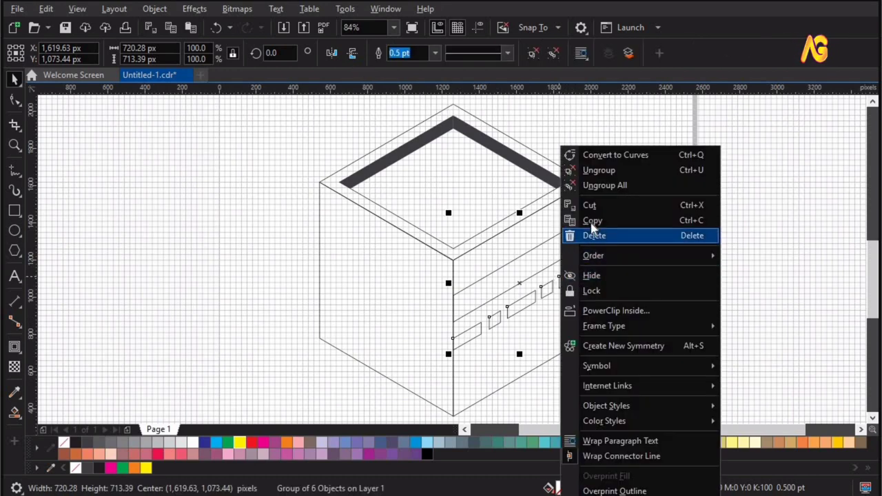
pyautogui.click(591, 221)
pyautogui.rightClick(636, 202)
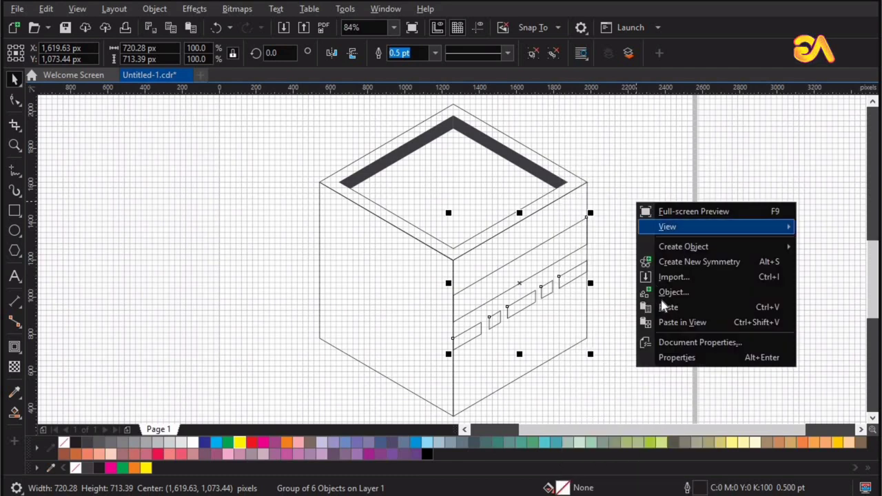
pyautogui.click(667, 308)
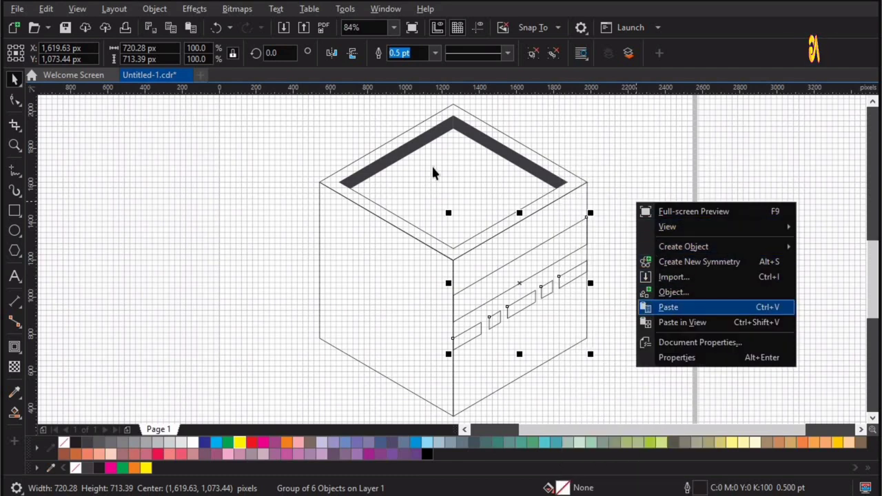
pyautogui.click(332, 54)
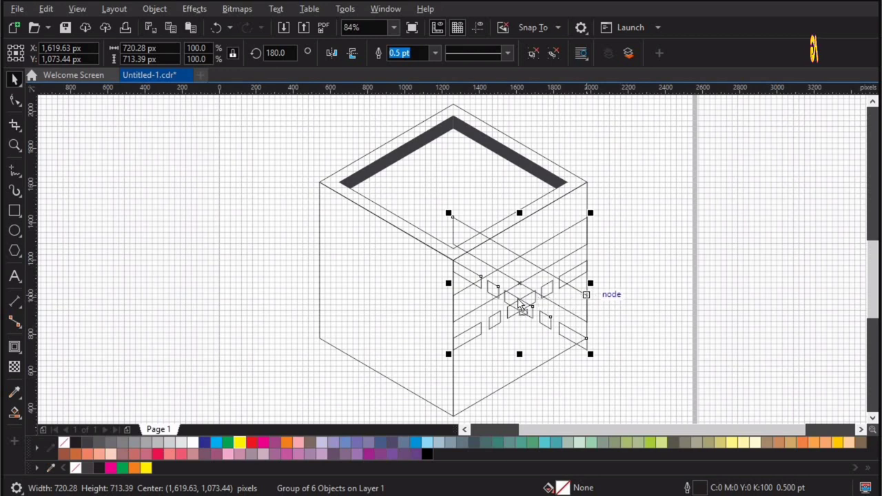
# Move the mirrored group onto the left face, snapping its band corner to the original band's corner on the central vertical edge.
pyautogui.moveTo(521, 306); pyautogui.dragTo(451, 299)
pyautogui.press('z')
pyautogui.click(433, 273)
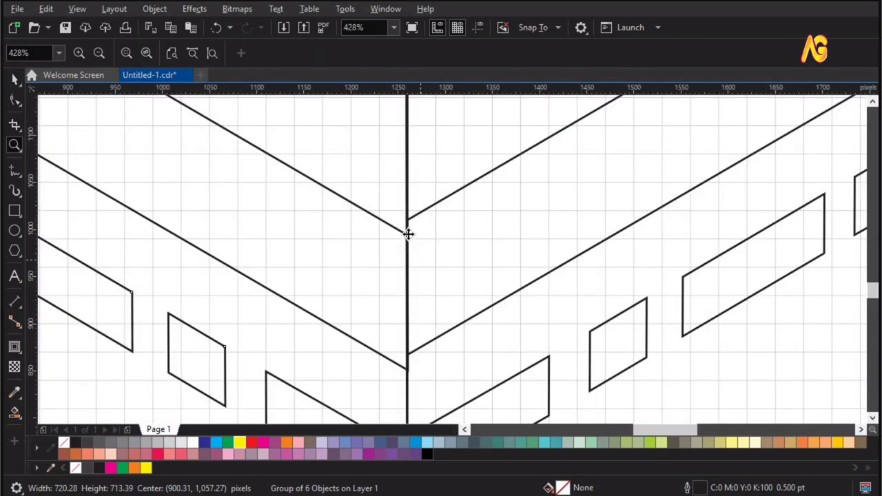
pyautogui.press('space')
pyautogui.moveTo(409, 234); pyautogui.dragTo(409, 219)
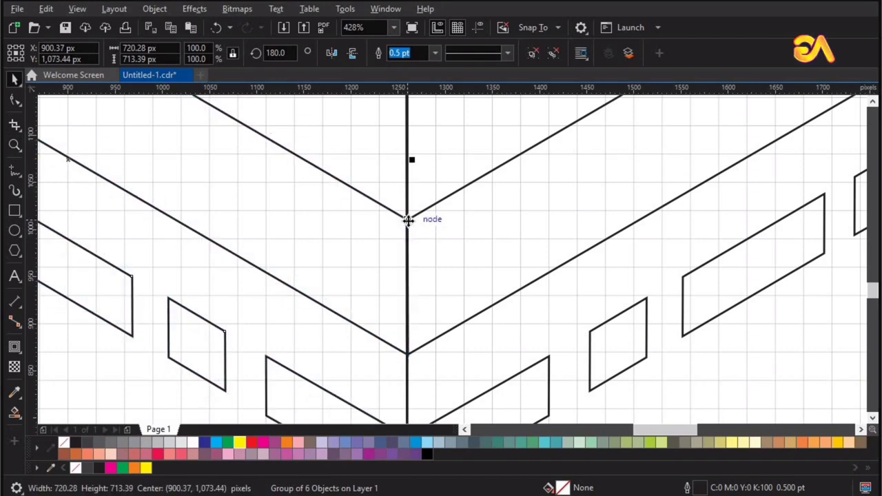
pyautogui.press('F3')
pyautogui.click(692, 283)
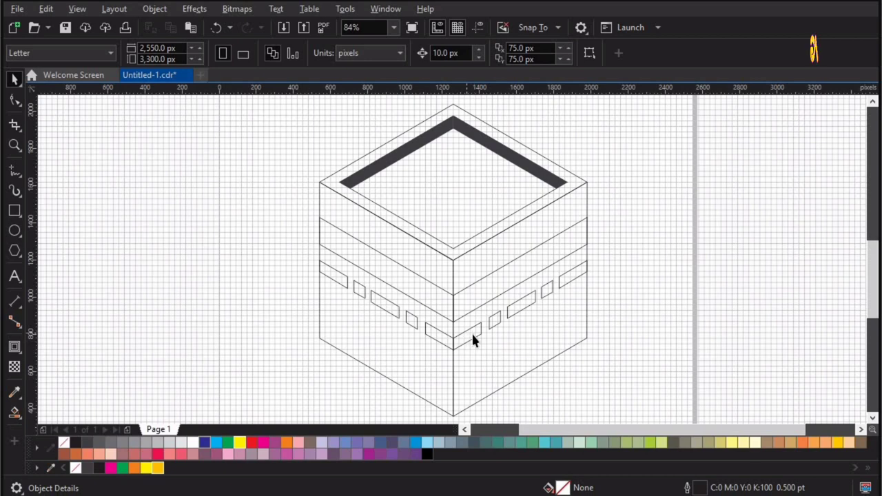
# Fill the band-and-block groups on both faces with golden yellow #FFC000.
pyautogui.moveTo(660, 197); pyautogui.dragTo(437, 364)
pyautogui.click(162, 469)
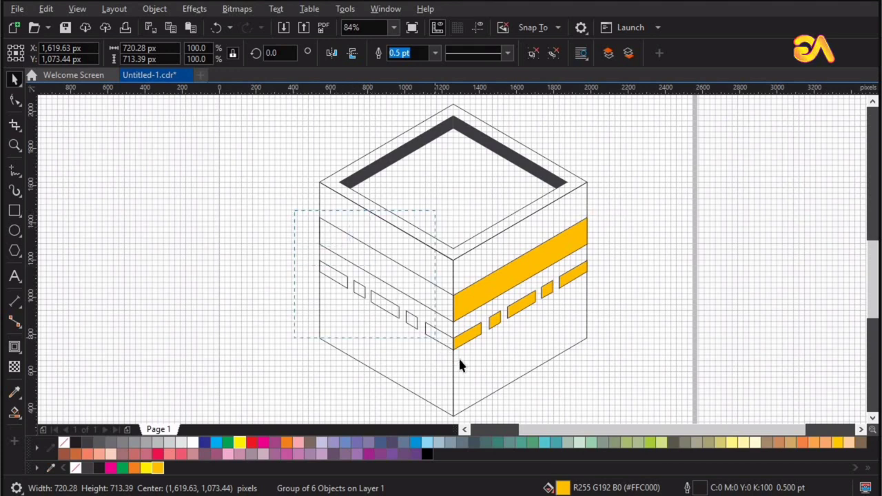
pyautogui.moveTo(376, 359); pyautogui.dragTo(375, 359)
pyautogui.click(158, 468)
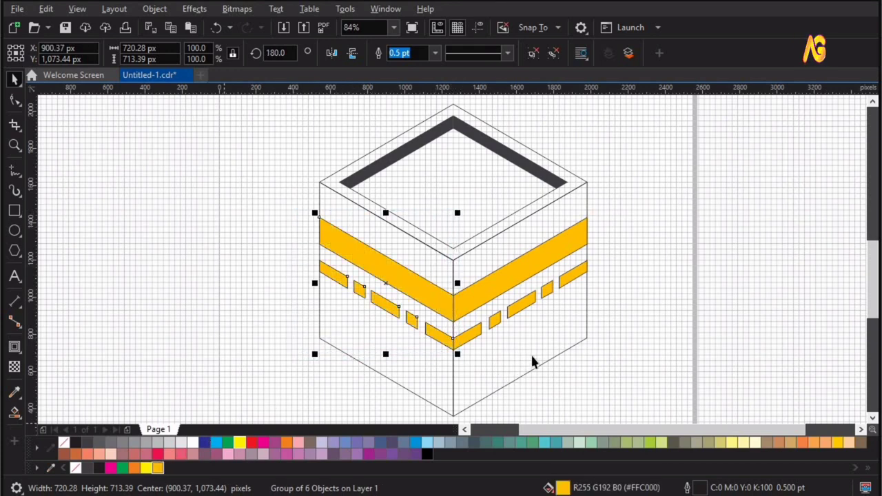
# Apply a Bump Map effect with the light woven fabric texture, stretched to fit, to the left face's group.
pyautogui.click(191, 9)
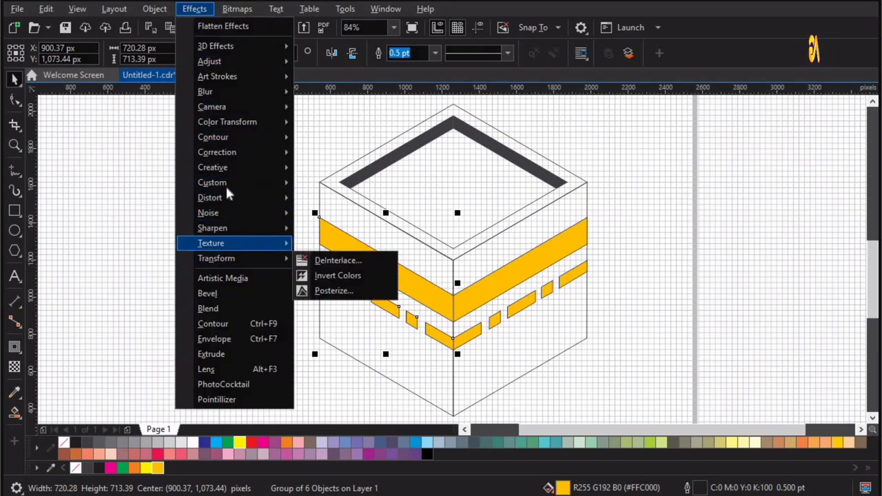
pyautogui.moveTo(228, 185)
pyautogui.click(323, 186)
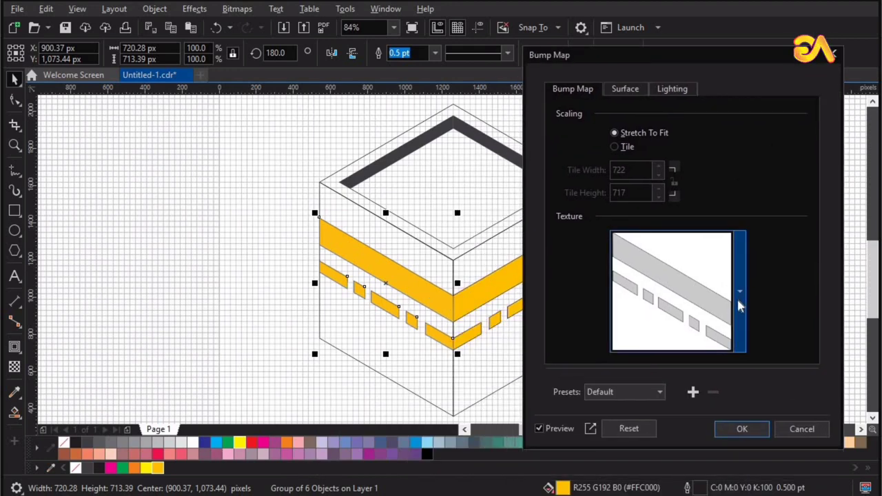
pyautogui.click(739, 291)
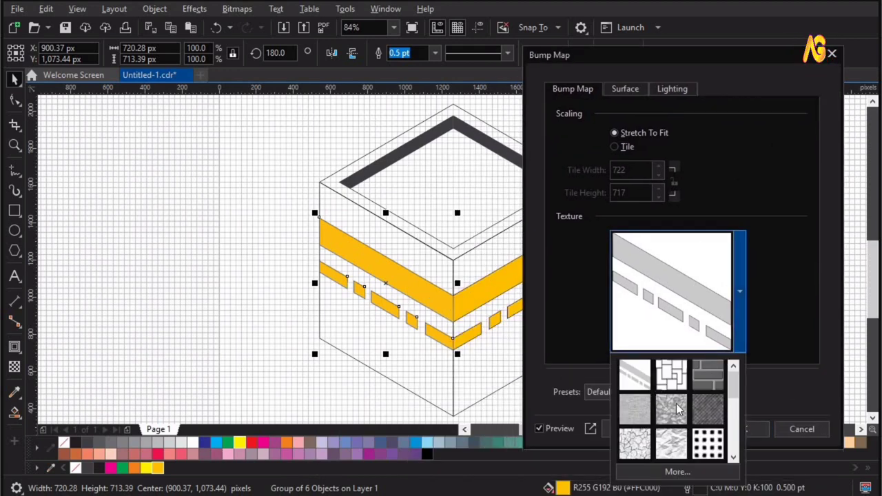
pyautogui.click(648, 412)
pyautogui.click(715, 407)
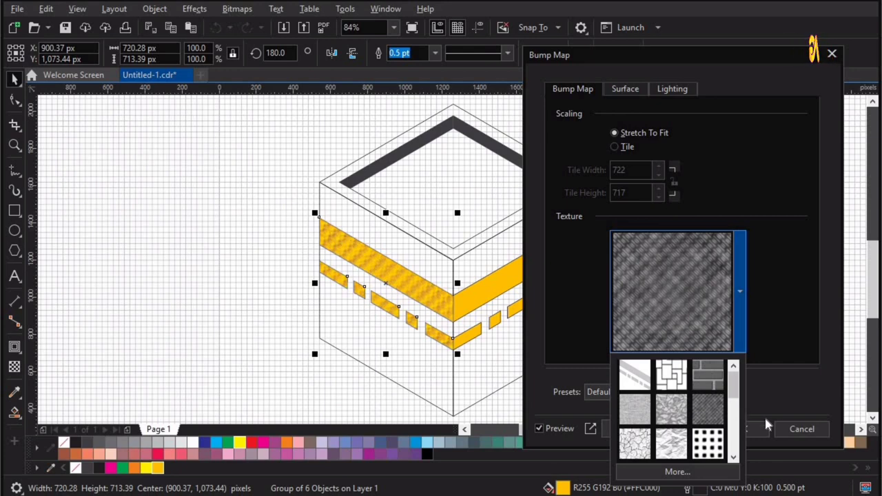
pyautogui.click(635, 409)
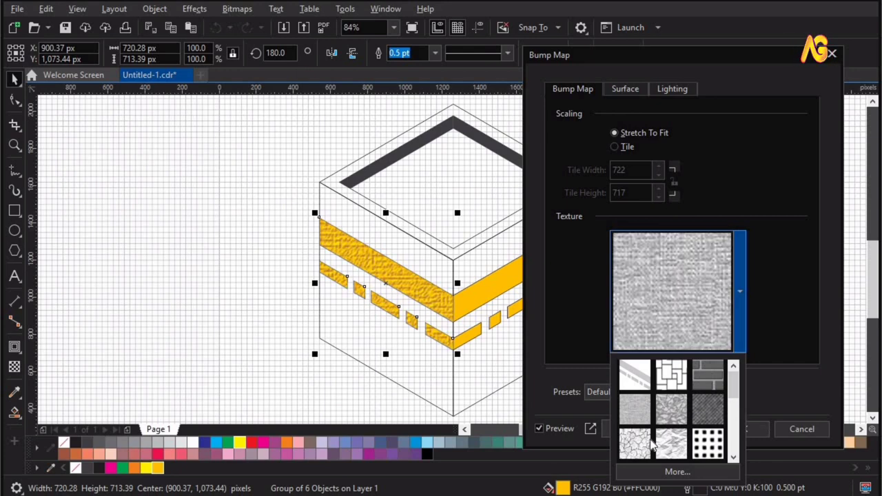
pyautogui.click(756, 433)
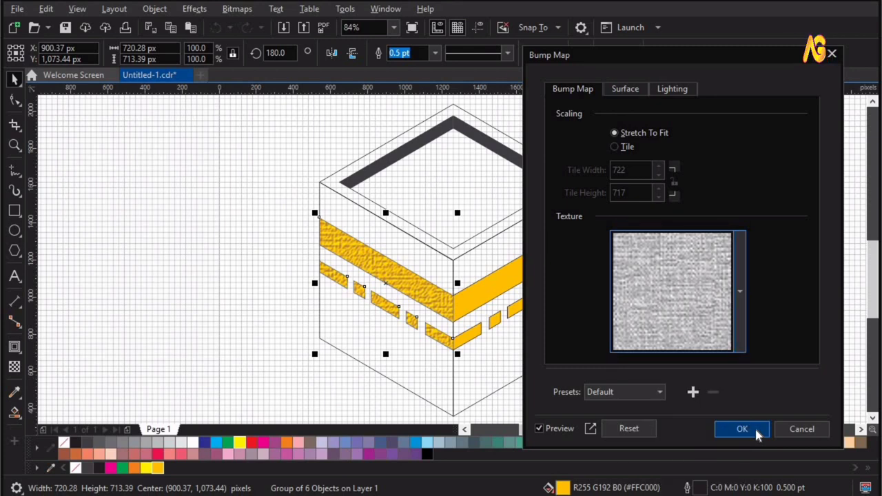
pyautogui.click(755, 427)
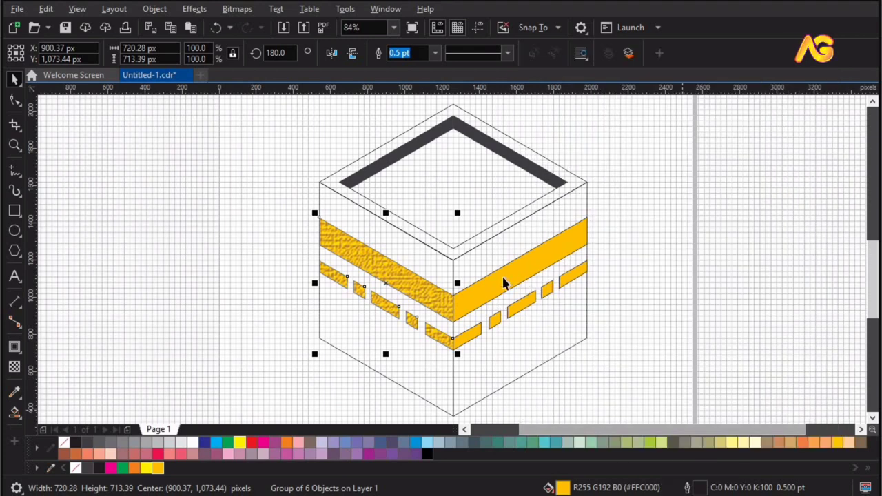
# Apply the same fabric Bump Map to the right face's group and hide the document grid.
pyautogui.click(666, 297)
pyautogui.click(457, 29)
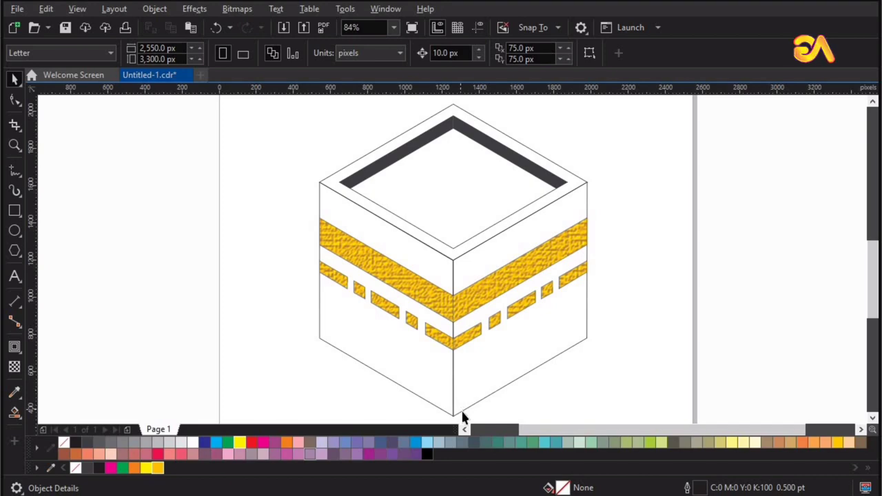
# Select the left and right side faces of the cube, fill both with K100 black, and deselect them.
pyautogui.click(429, 404)
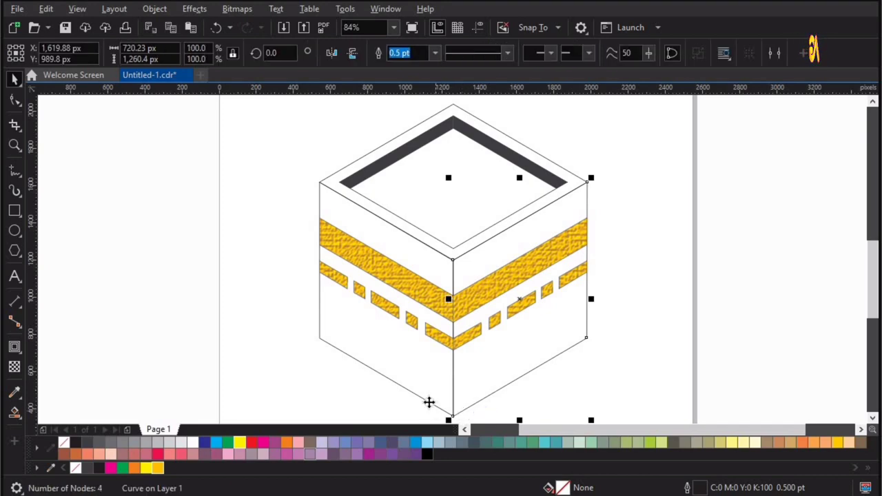
pyautogui.click(99, 469)
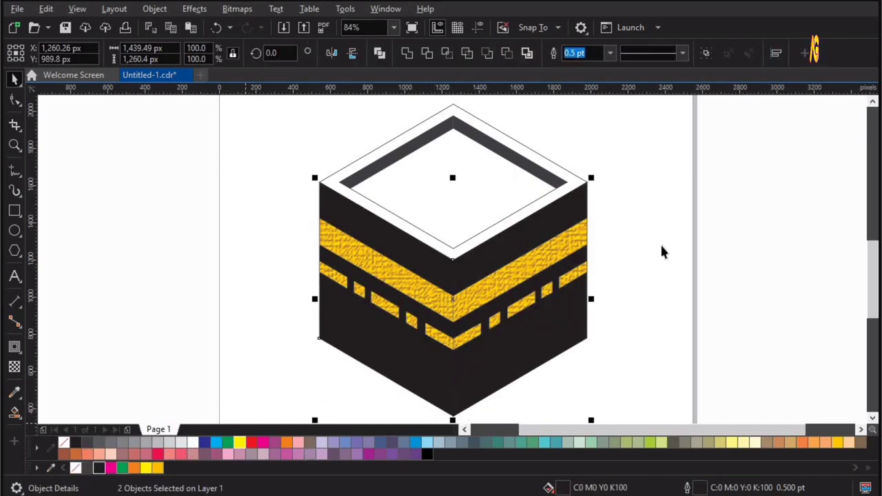
pyautogui.doubleClick(694, 215)
pyautogui.click(700, 460)
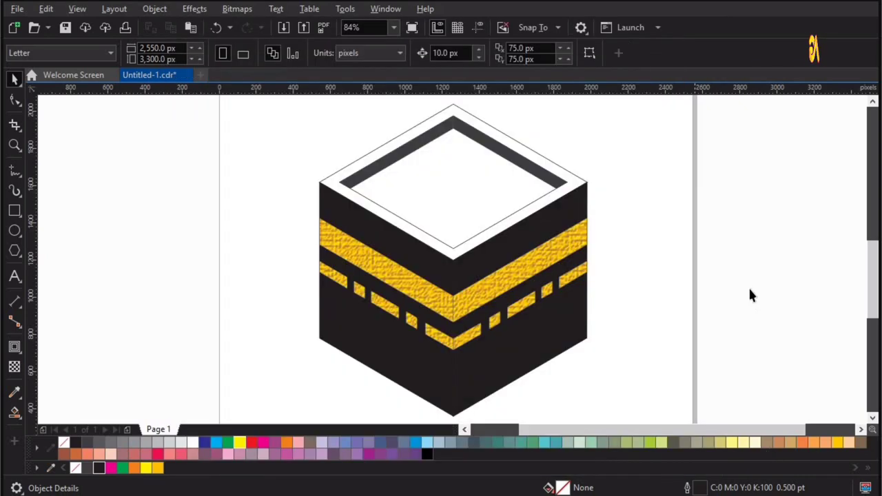
pyautogui.scroll(3, 721, 173)
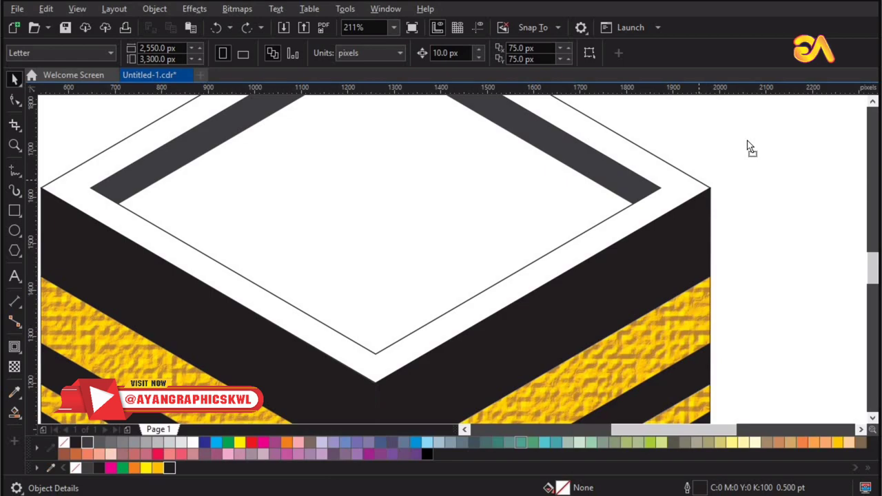
# Fill the large rhombus on the cube's top with K90 dark grey and deselect it.
pyautogui.moveTo(697, 180); pyautogui.dragTo(746, 140)
pyautogui.hotkey('ctrl', 'z')
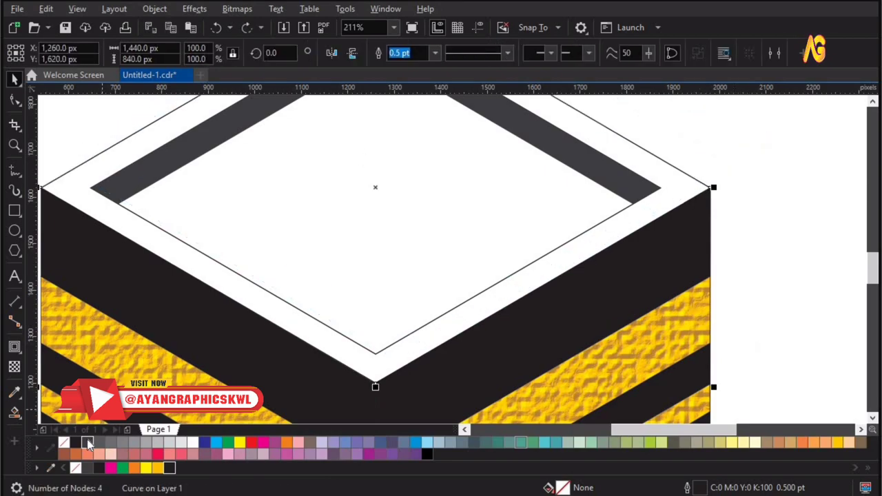
pyautogui.click(87, 442)
pyautogui.press('Escape')
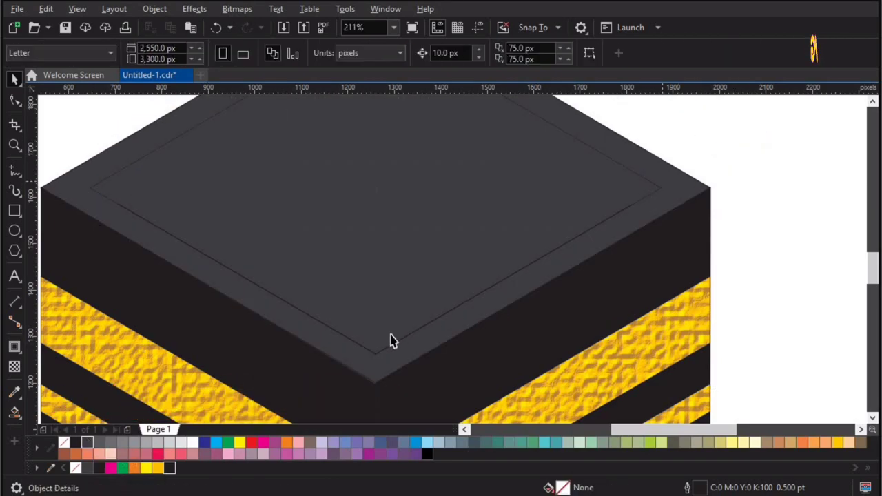
# Fill the inset top rhombus with black and recolour the two inner walls in lighter greys, the right one lightest.
pyautogui.click(375, 358)
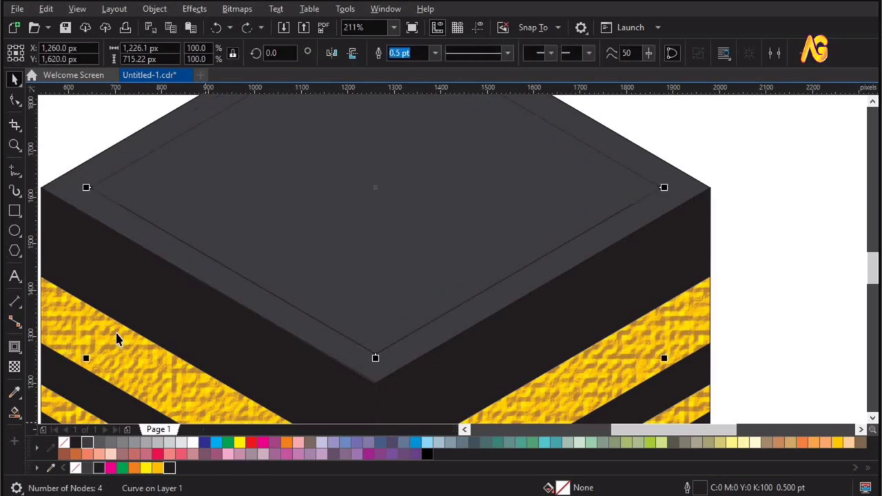
pyautogui.click(141, 168)
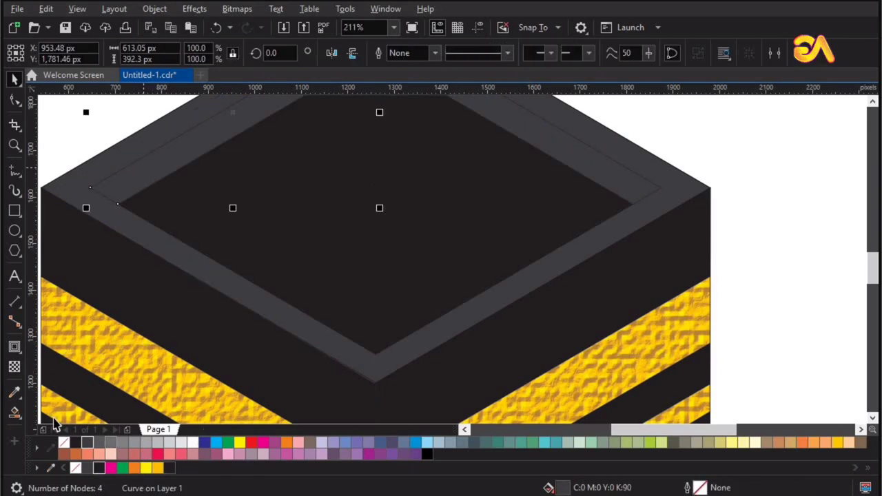
pyautogui.click(100, 441)
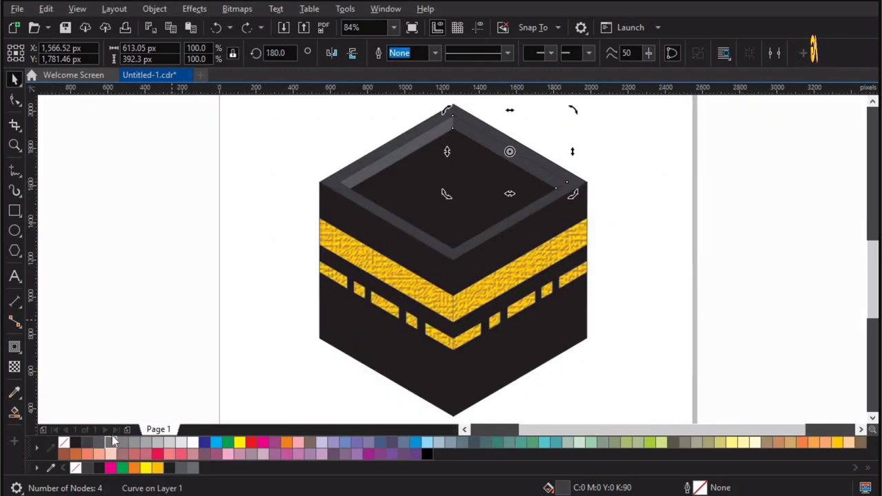
pyautogui.click(663, 243)
# Draw a white-outlined rectangle about 705 by 154 px across the lower left face, aligned to the face's outer edge and corner.
pyautogui.press('z')
pyautogui.moveTo(256, 312); pyautogui.dragTo(662, 110)
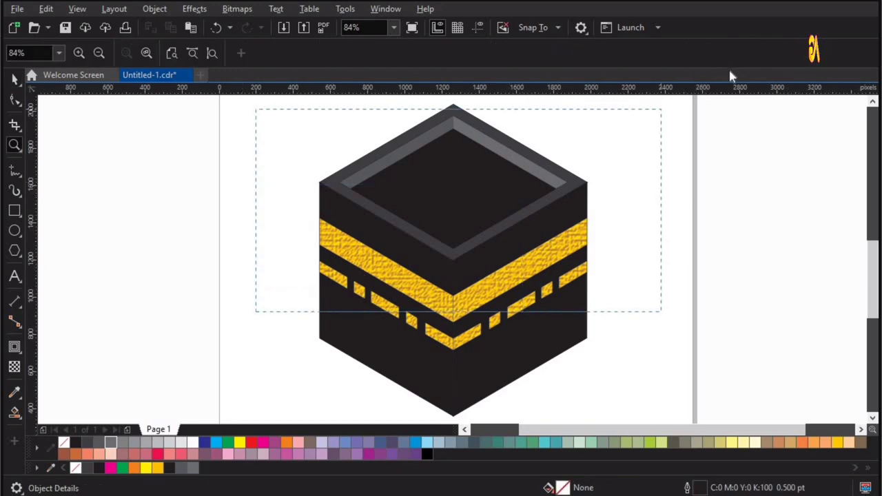
pyautogui.scroll(-1, 544, 220)
pyautogui.press('F4')
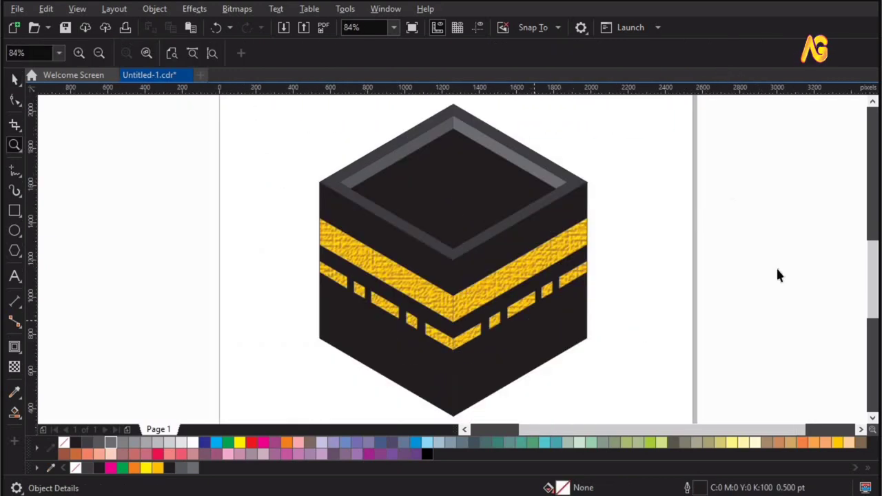
pyautogui.press('space')
pyautogui.press('z')
pyautogui.moveTo(249, 255); pyautogui.dragTo(607, 472)
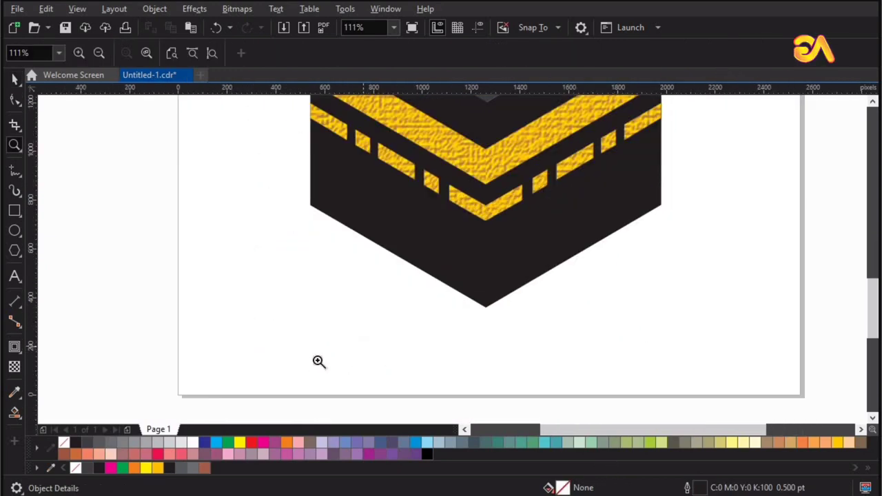
pyautogui.click(14, 210)
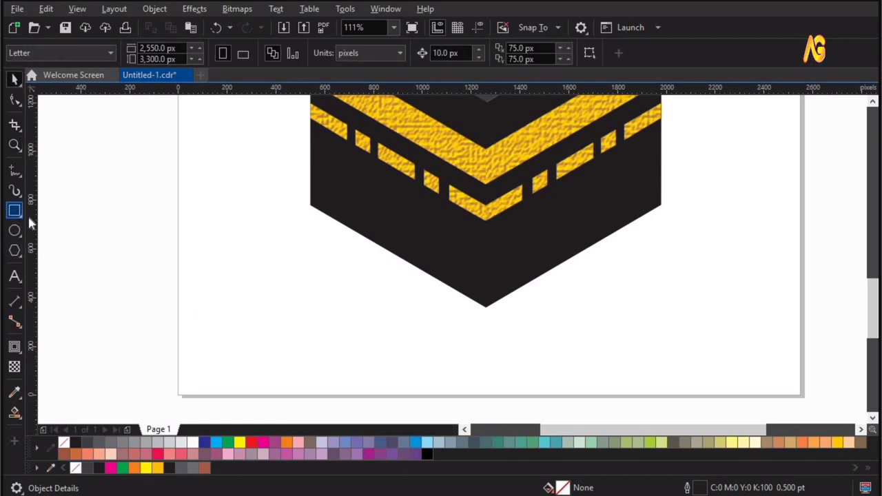
pyautogui.click(314, 204)
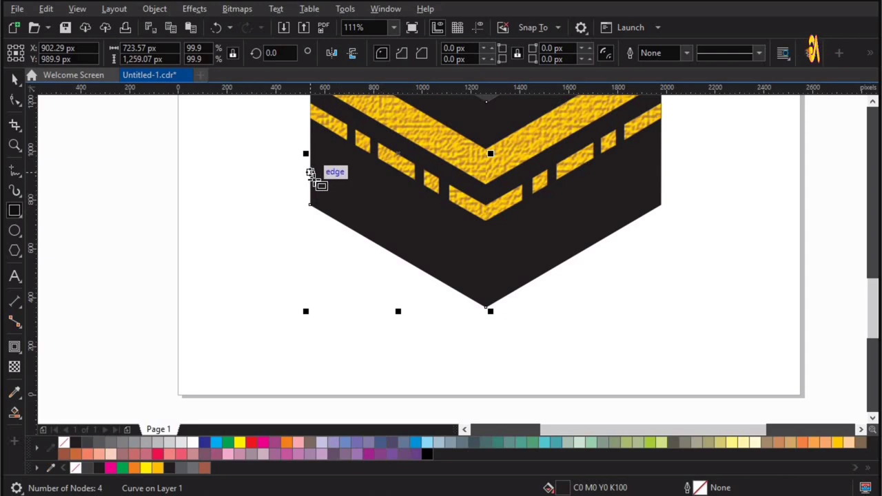
pyautogui.moveTo(314, 168); pyautogui.dragTo(485, 206)
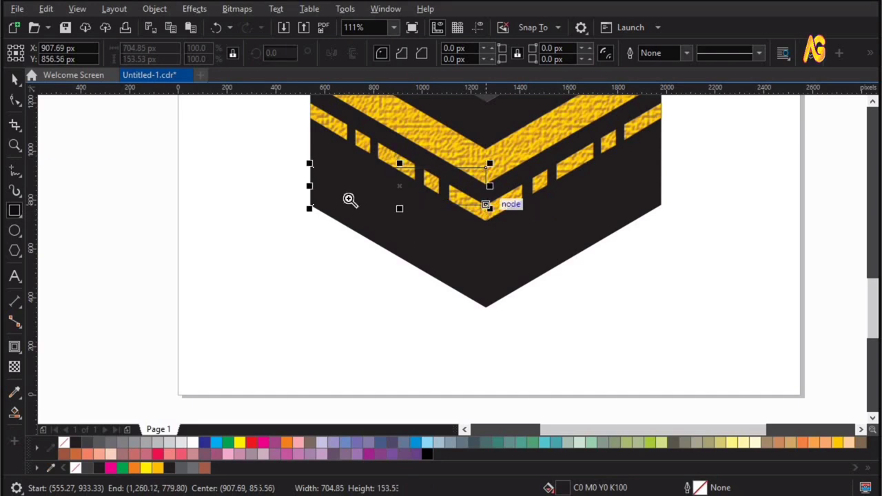
pyautogui.moveTo(271, 158); pyautogui.dragTo(428, 251)
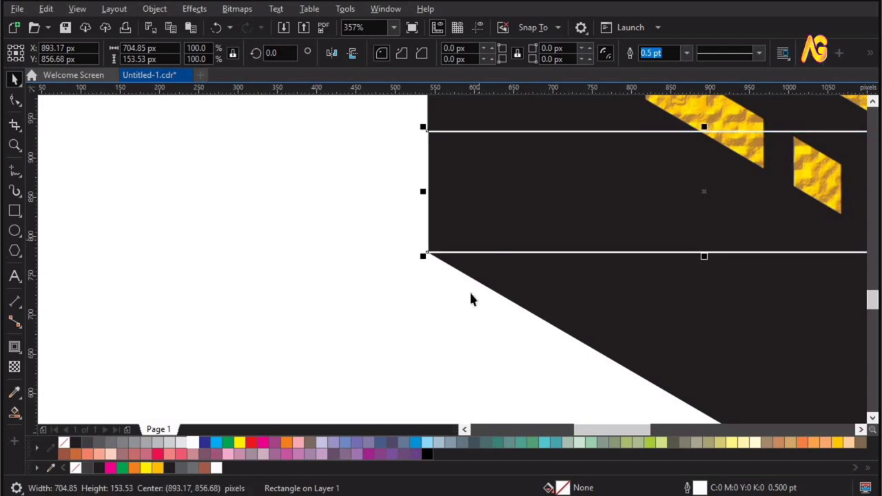
# Skew the rectangle vertically so it runs parallel to the left face's bottom edge.
pyautogui.press('F4')
pyautogui.press('z')
pyautogui.moveTo(572, 414); pyautogui.dragTo(235, 253)
pyautogui.press('space')
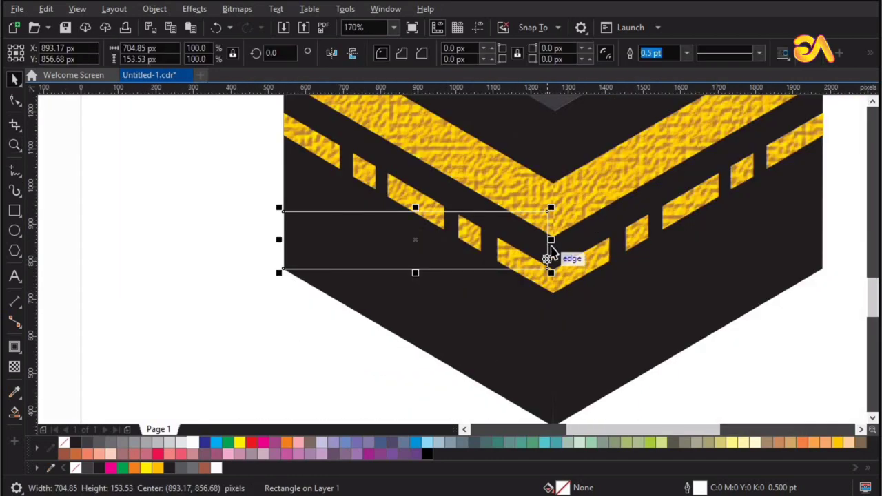
pyautogui.click(549, 257)
pyautogui.moveTo(549, 242); pyautogui.dragTo(480, 385)
# Convert the skewed rectangle to curves and move its two inner nodes onto the cube's central edge and bottom corner.
pyautogui.press('z')
pyautogui.moveTo(441, 301); pyautogui.dragTo(657, 482)
pyautogui.press('space')
pyautogui.hotkey('ctrl', 'q')
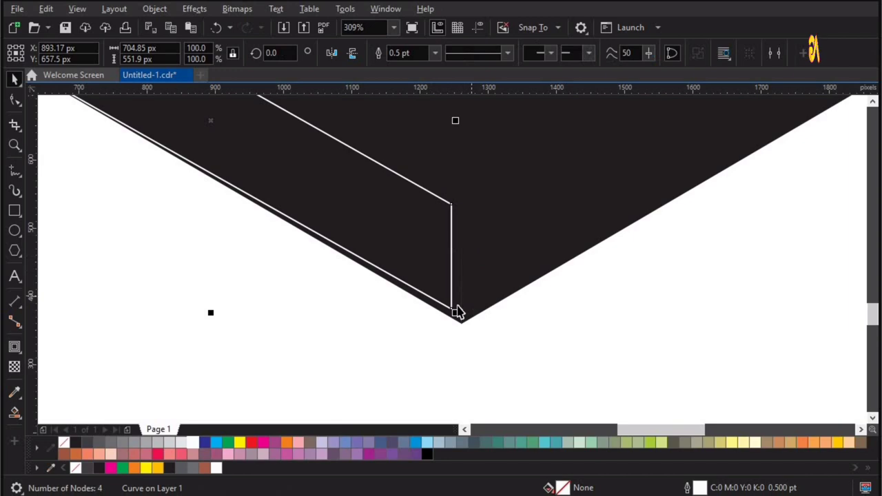
pyautogui.press('F10')
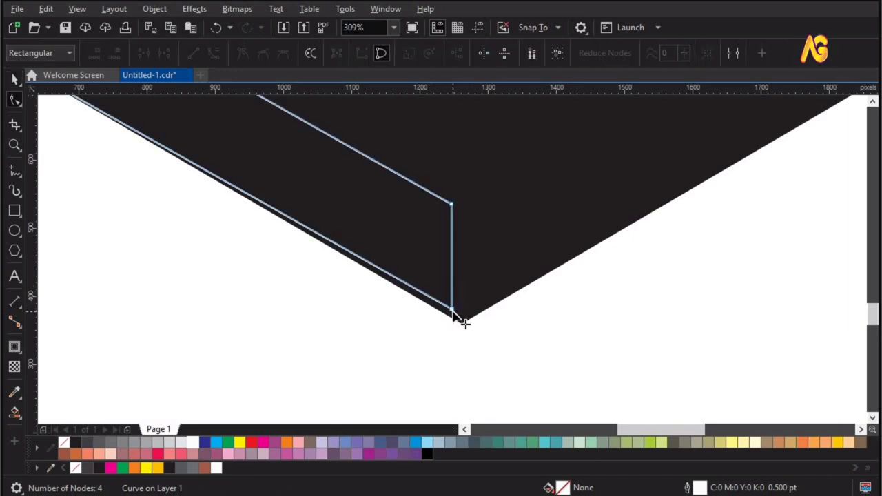
pyautogui.click(452, 318)
pyautogui.moveTo(453, 317); pyautogui.dragTo(461, 322)
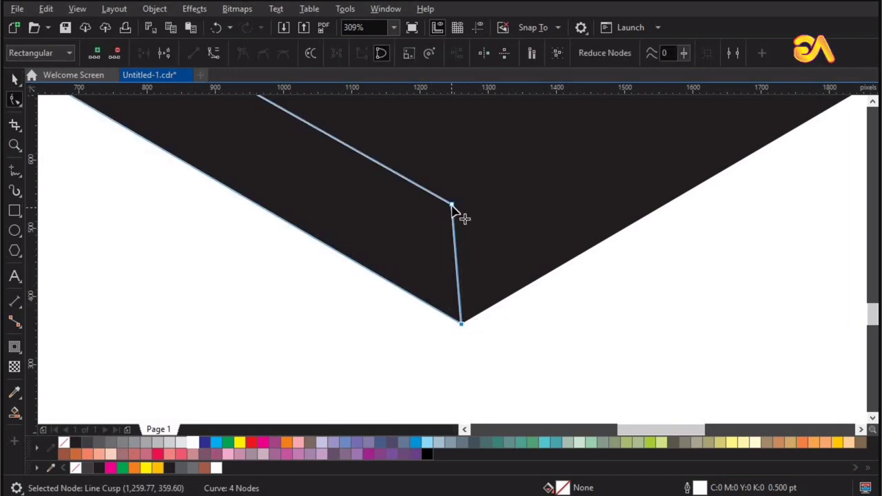
pyautogui.moveTo(452, 206); pyautogui.dragTo(461, 211)
# Fill the left face's base band with brown #A45D49 and remove its outline.
pyautogui.press('F4')
pyautogui.press('z')
pyautogui.moveTo(242, 278); pyautogui.dragTo(518, 406)
pyautogui.press('space')
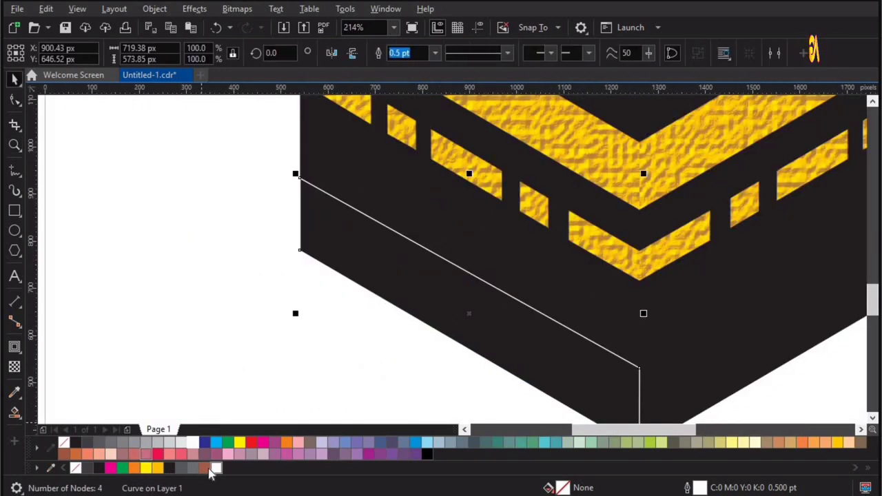
pyautogui.click(314, 327)
pyautogui.click(423, 283)
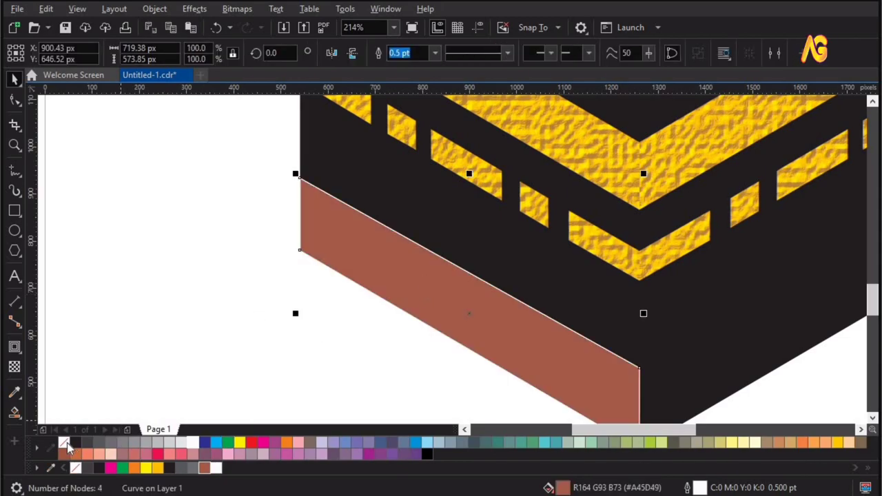
pyautogui.rightClick(64, 442)
pyautogui.click(227, 309)
pyautogui.press('F4')
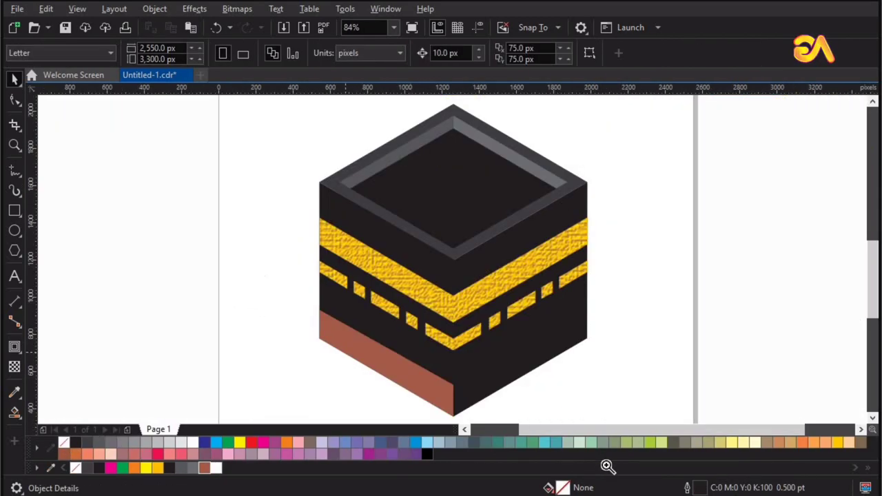
# Slim the brown base band by lowering its upper edge on the left face.
pyautogui.press('z')
pyautogui.moveTo(586, 365); pyautogui.dragTo(593, 368)
pyautogui.press('space')
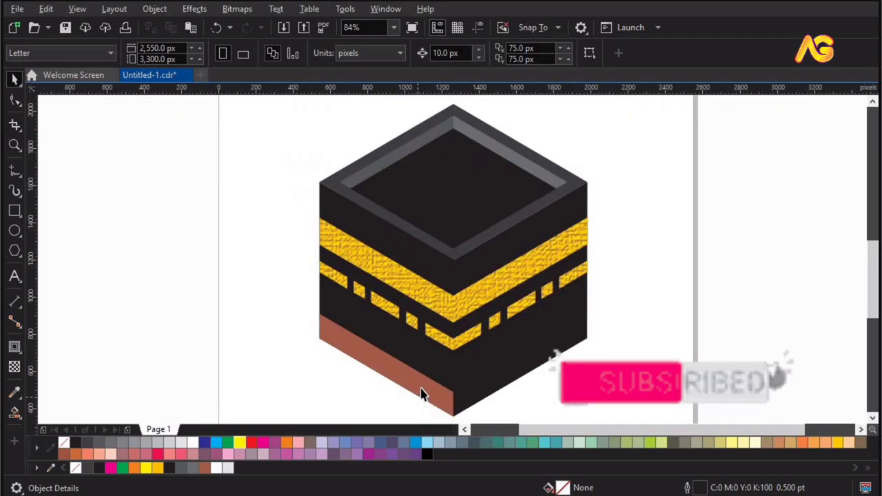
# Duplicate the brown base band, mirror the copy horizontally and snap it to the bottom of the right face.
pyautogui.click(434, 386)
pyautogui.moveTo(426, 390); pyautogui.dragTo(531, 390)
pyautogui.rightClick(532, 391)
pyautogui.click(332, 53)
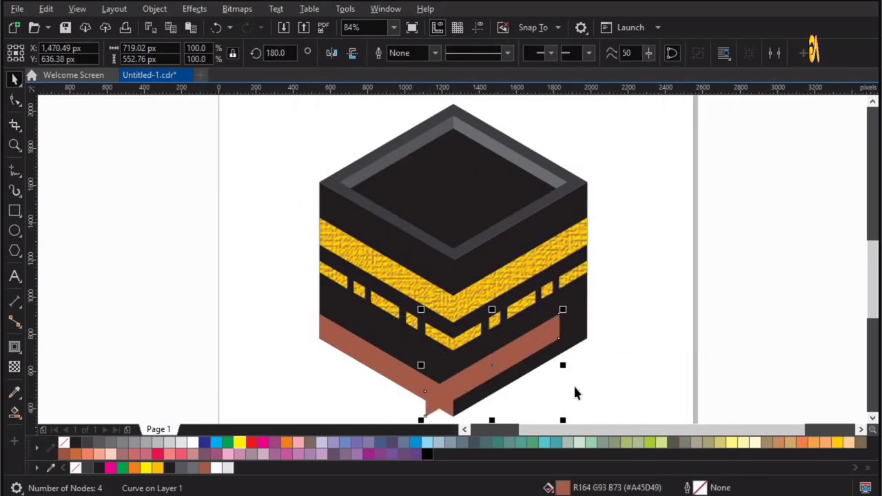
pyautogui.press('F2')
pyautogui.moveTo(531, 290); pyautogui.dragTo(637, 374)
pyautogui.moveTo(358, 290); pyautogui.dragTo(467, 291)
pyautogui.click(534, 301)
pyautogui.press('F4')
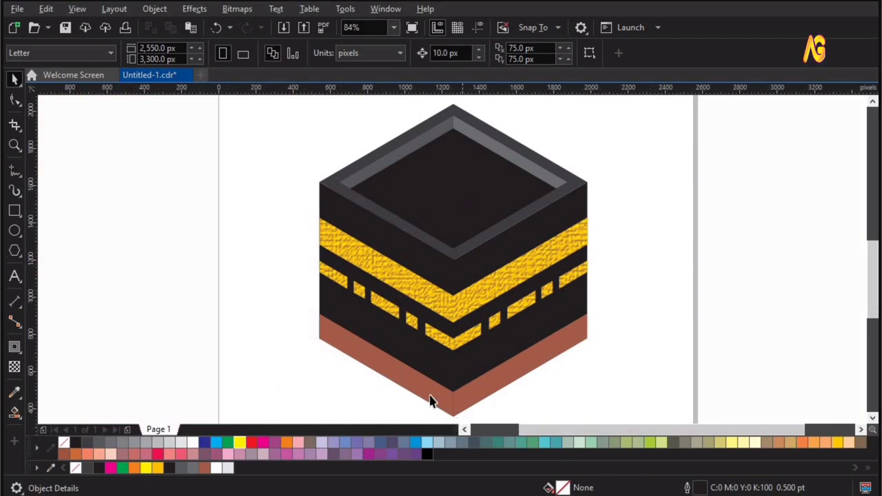
# Select both brown base bands and open the Bump Map effect for them.
pyautogui.click(449, 394)
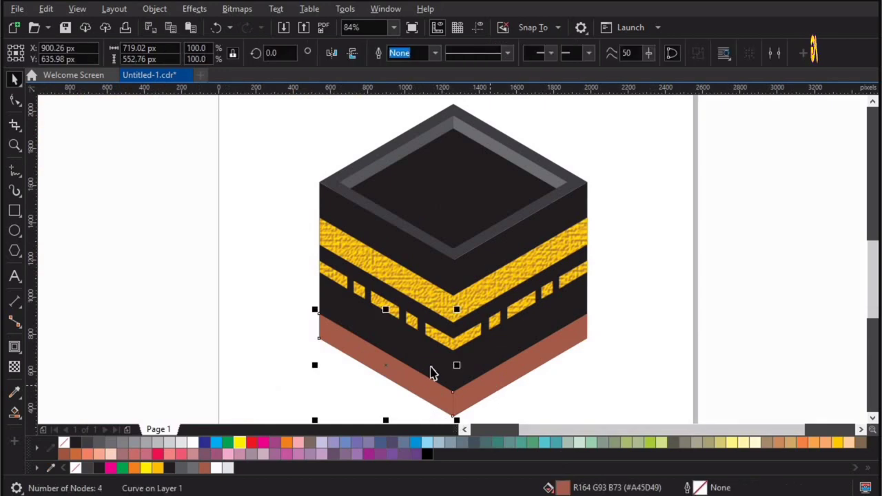
pyautogui.keyDown('shift'); pyautogui.click(489, 384); pyautogui.keyUp('shift')
pyautogui.click(194, 10)
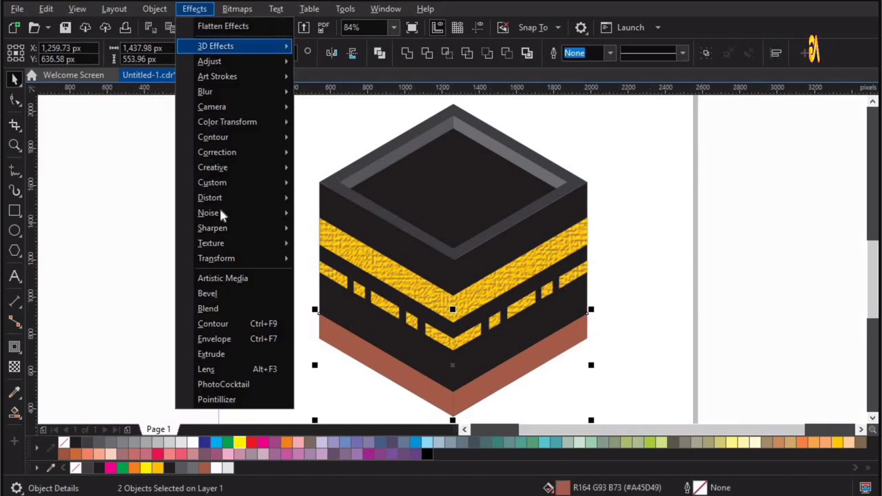
pyautogui.moveTo(219, 183)
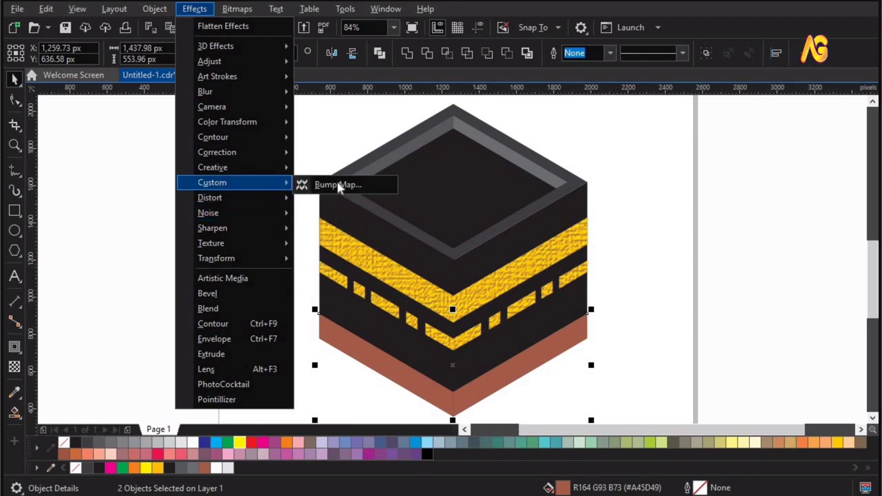
pyautogui.click(341, 184)
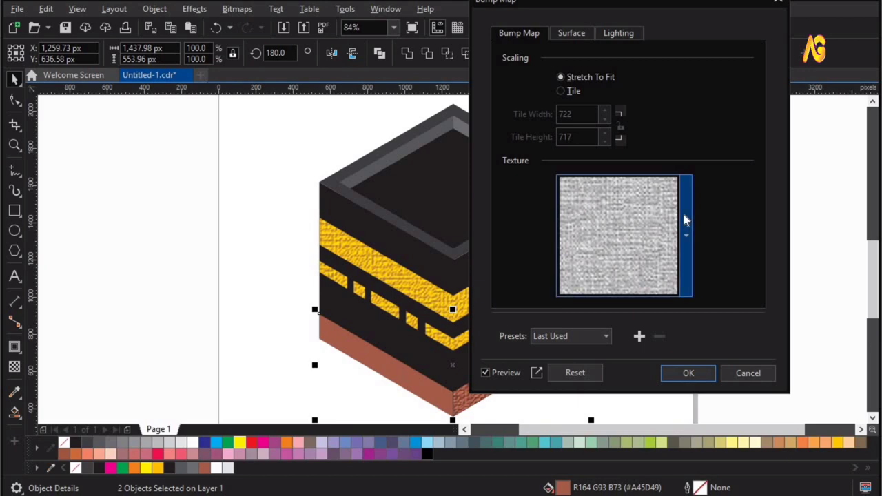
# Try the diagonal tile and irregular block textures for the base bands' Bump Map.
pyautogui.click(686, 229)
pyautogui.scroll(-5, 606, 351)
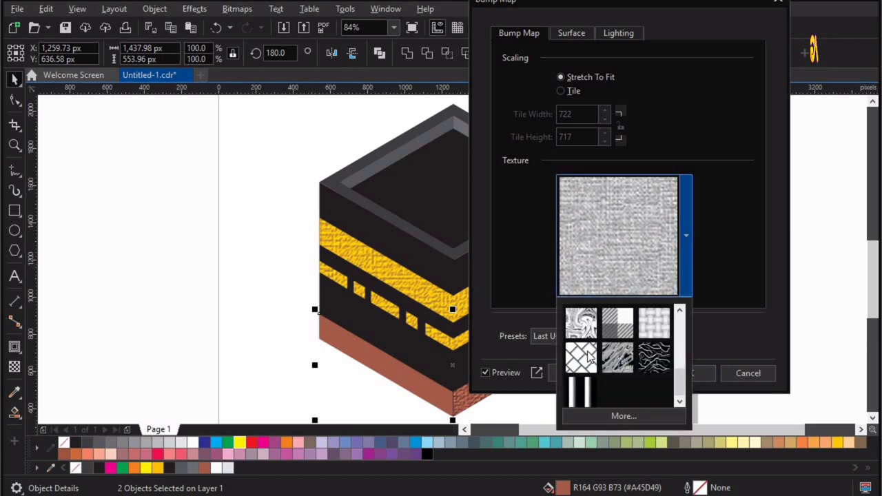
pyautogui.click(588, 356)
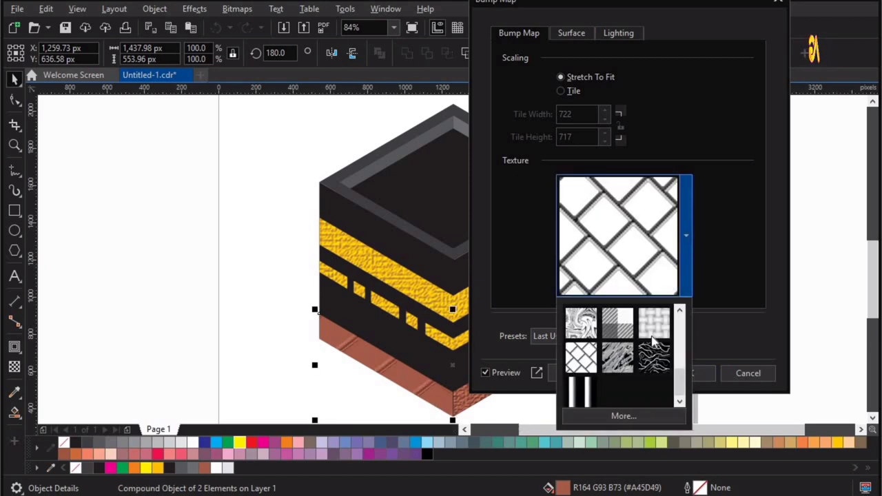
pyautogui.scroll(4, 597, 370)
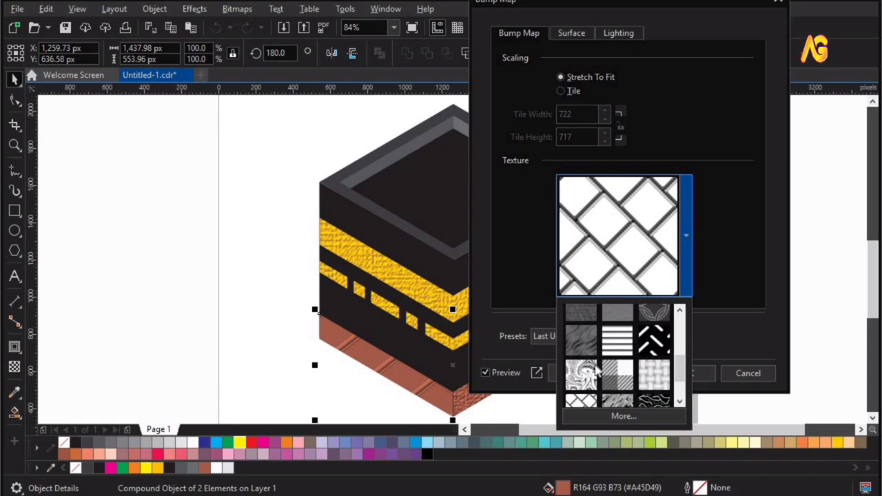
pyautogui.click(615, 327)
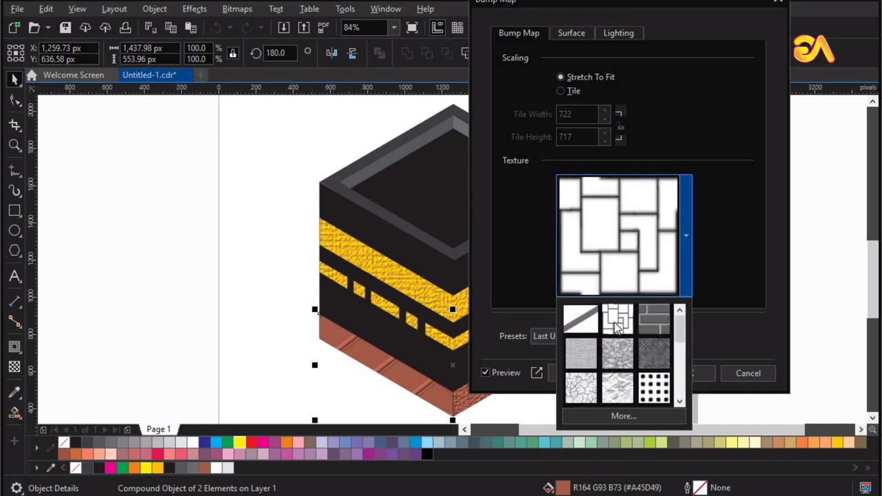
# Apply the dark brick wall texture, stretched to fit, as the base bands' Bump Map and deselect them.
pyautogui.click(649, 314)
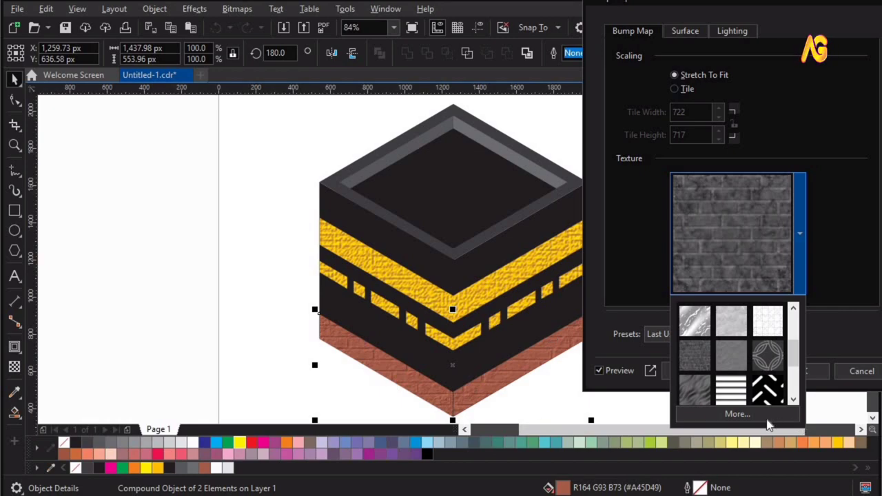
pyautogui.click(820, 364)
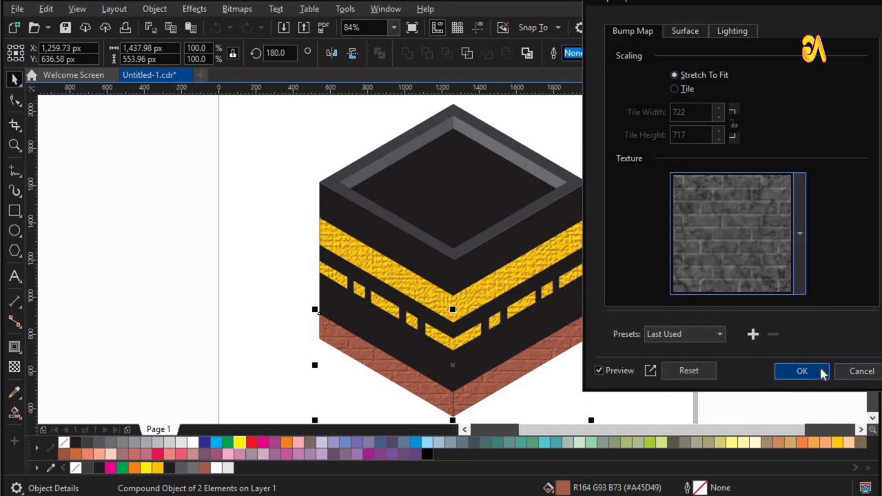
pyautogui.press('Return')
pyautogui.click(687, 322)
pyautogui.press('F8')
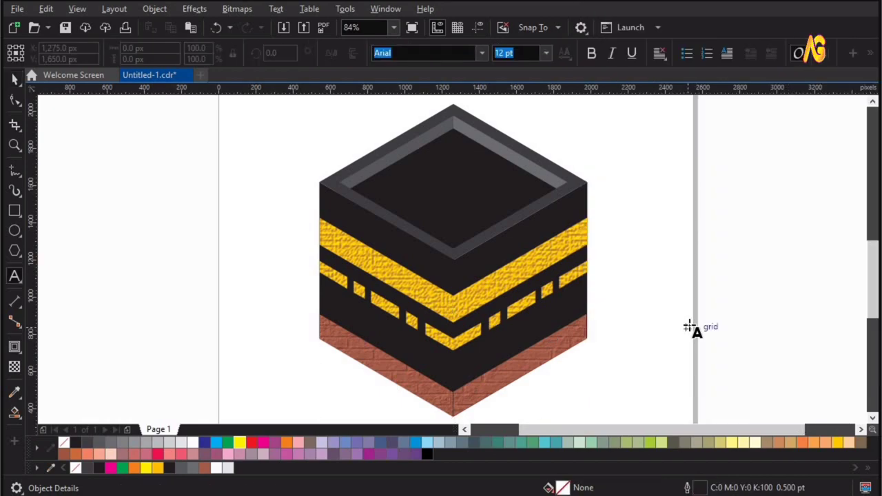
pyautogui.click(684, 321)
pyautogui.hotkey('ctrl', 'space')
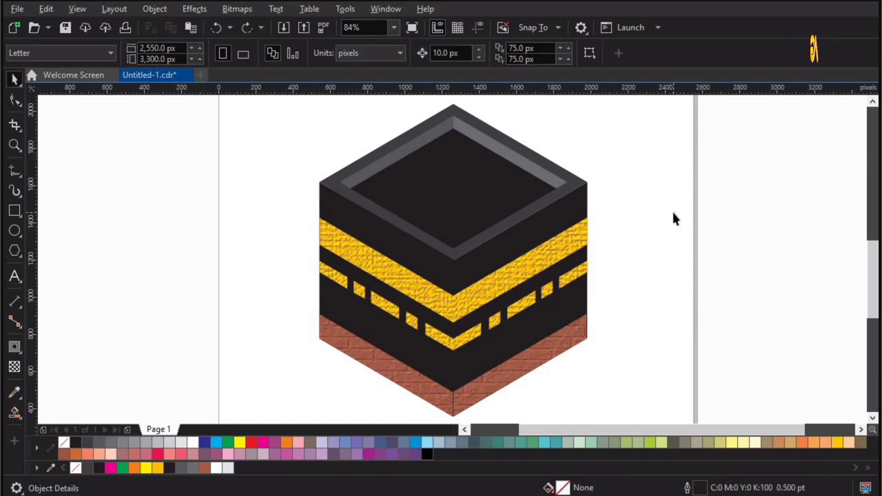